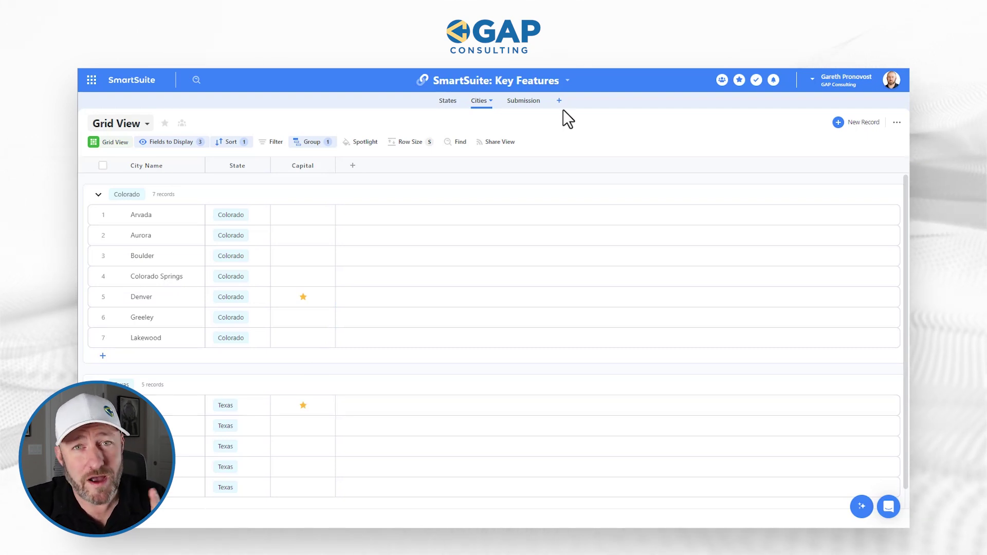
Step: Open the Submission table and look through the linkable cities offered for the Colorado submission, without linking any
left_click(530, 102)
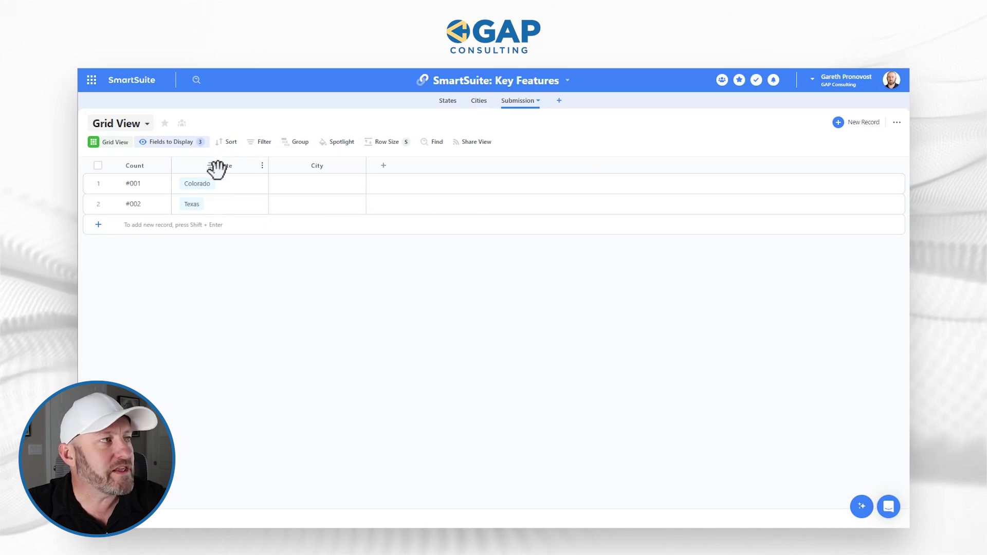
left_click(297, 186)
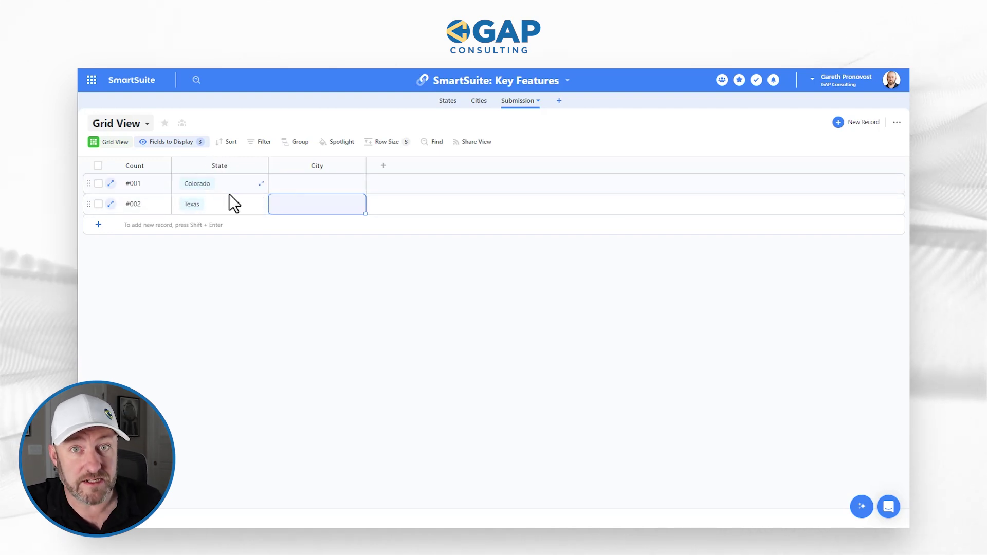
left_click(278, 183)
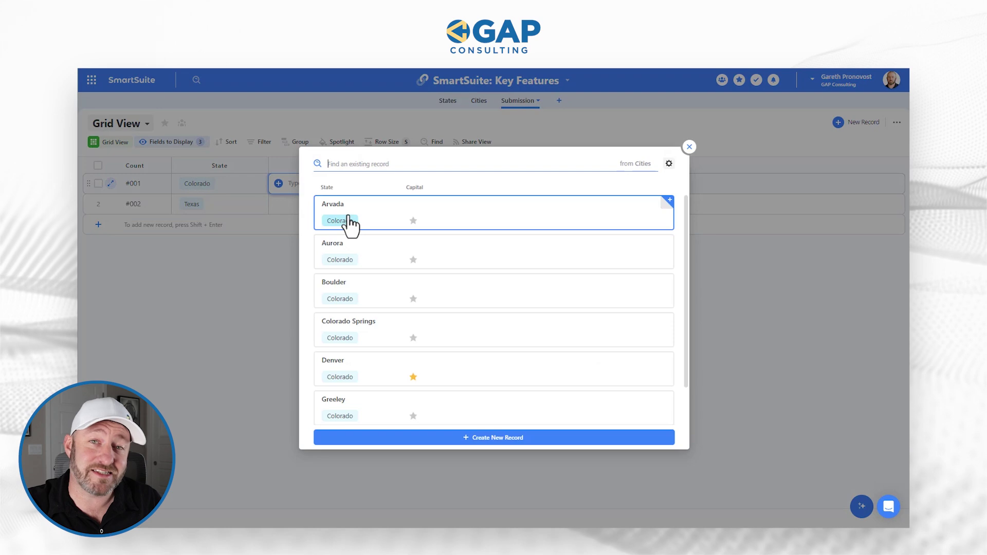
scroll(360, 272, "down", 1)
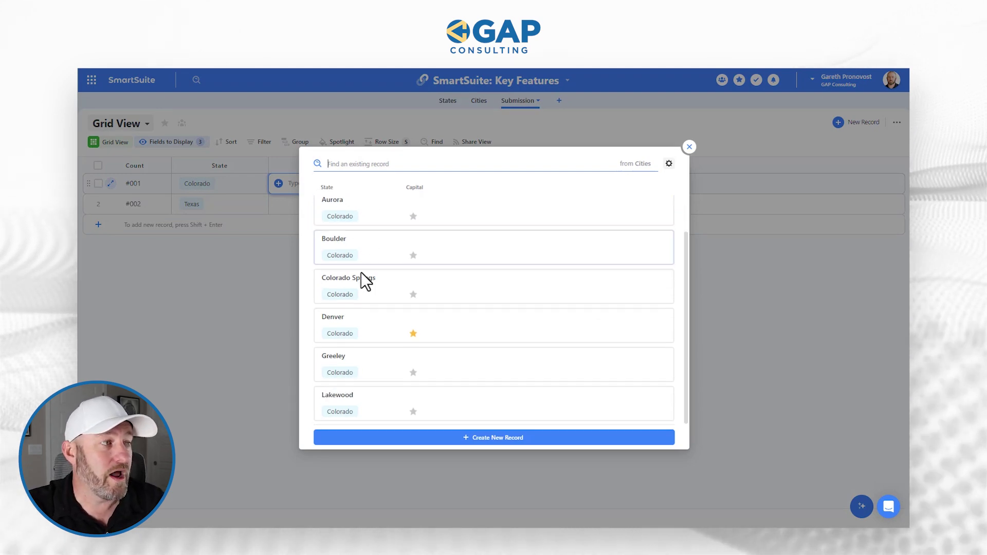
scroll(366, 404, "up", 1)
scroll(375, 297, "down", 1)
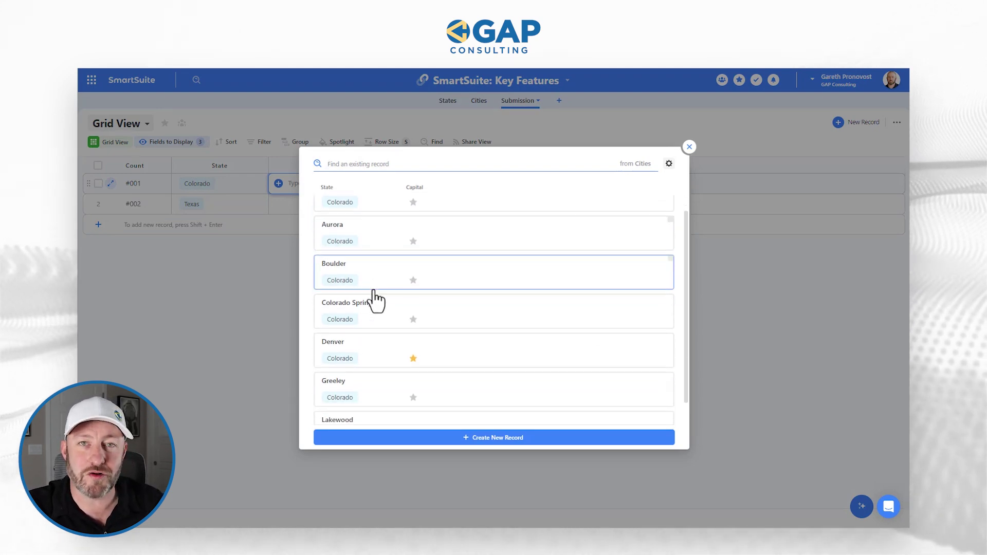
scroll(367, 298, "up", 1)
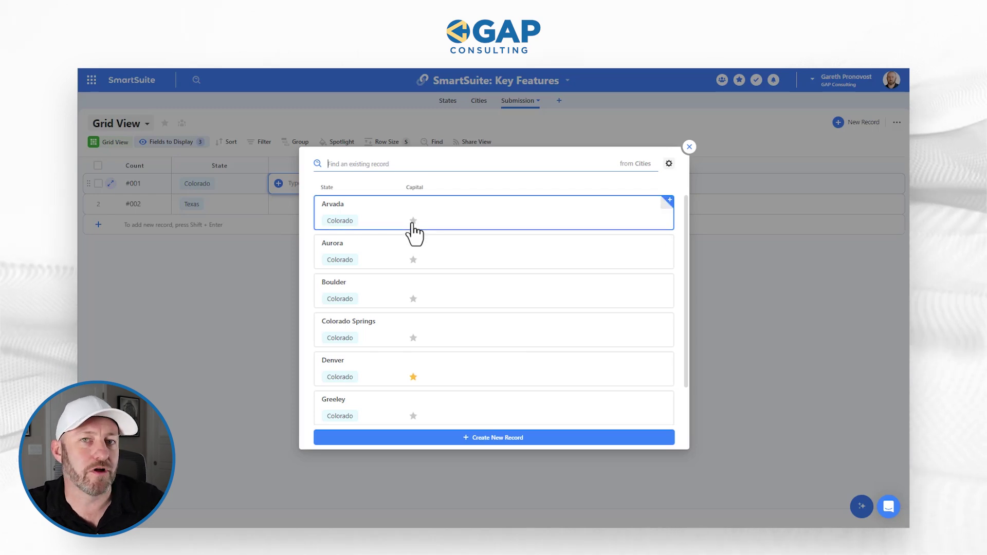
scroll(414, 234, "down", 1)
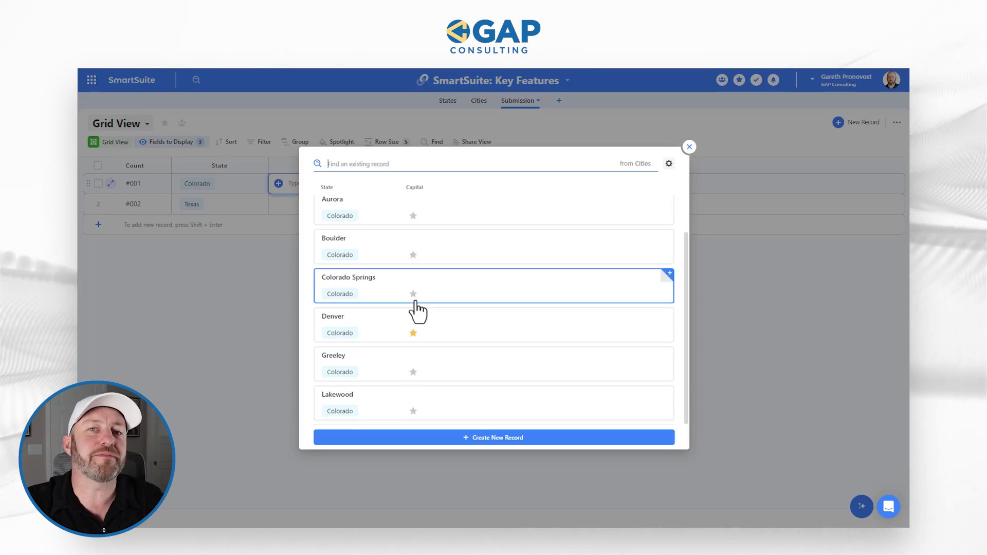
left_click(688, 148)
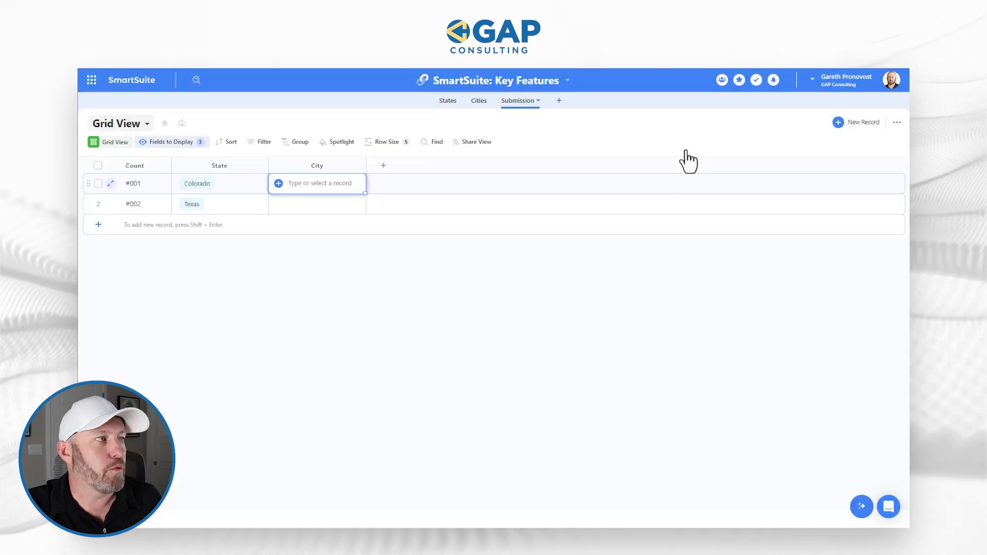
Step: Look at the linkable cities offered for the Texas submission, leaving its City field empty
left_click(282, 208)
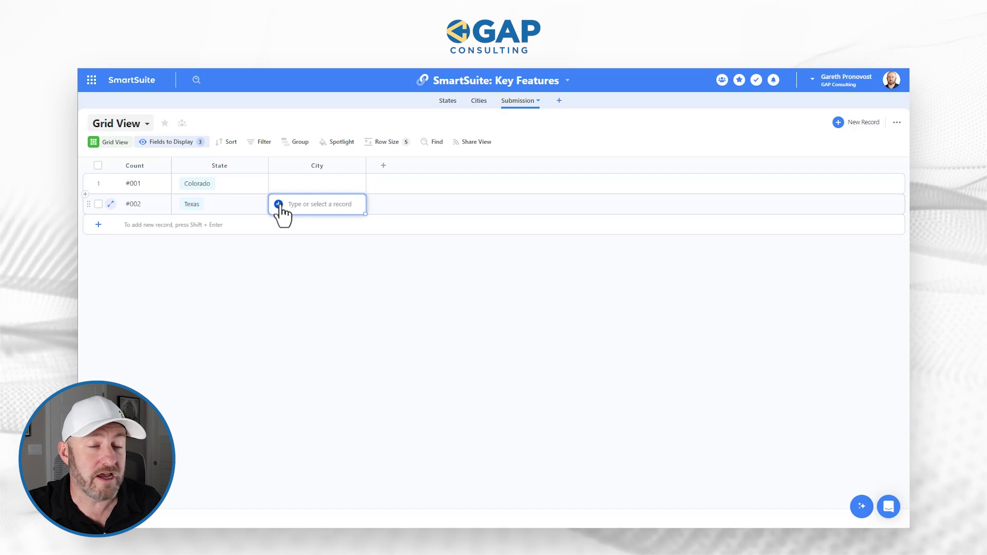
left_click(278, 205)
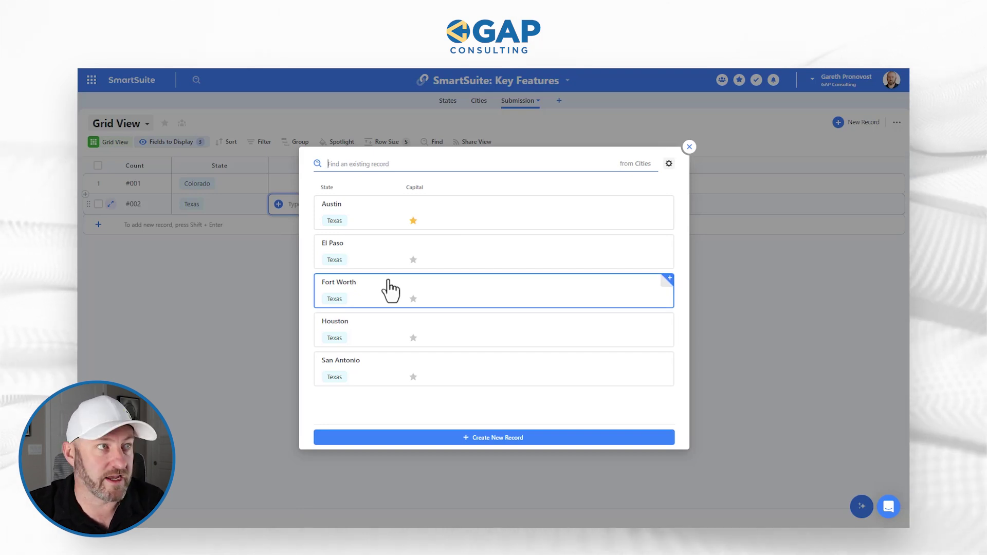
left_click(689, 147)
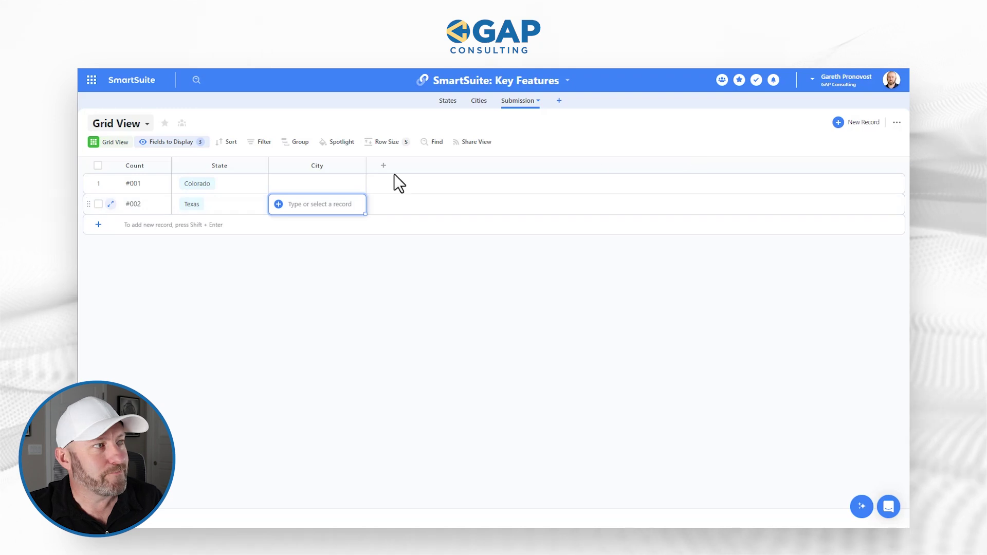
Step: Inspect the City field's settings and the State filter applied to the Colorado submission's city picker
left_click(326, 164)
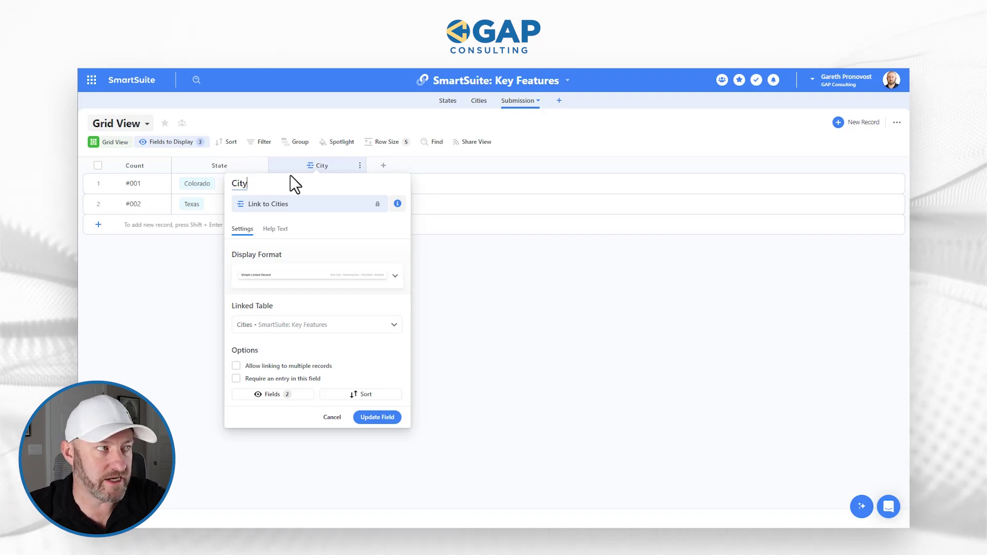
key("Escape")
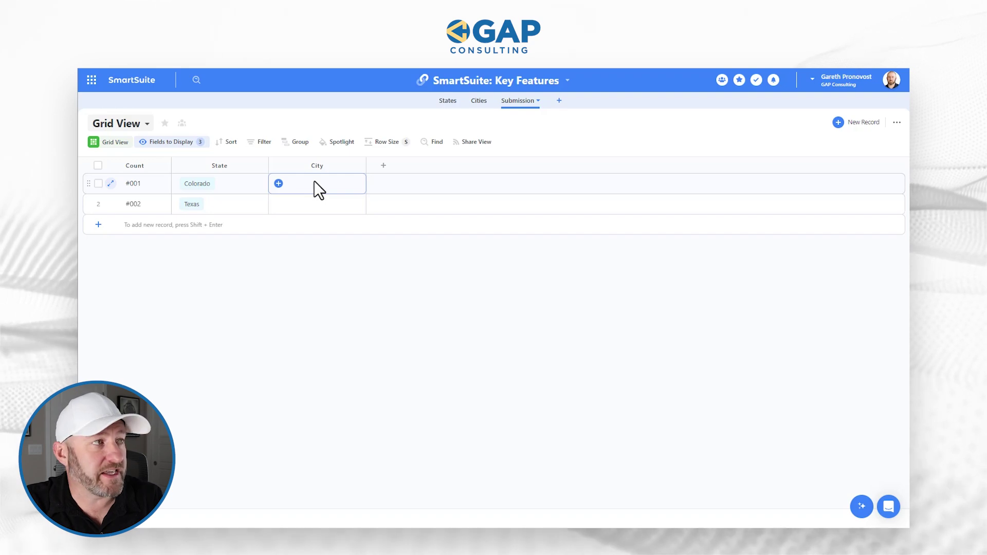
left_click(313, 181)
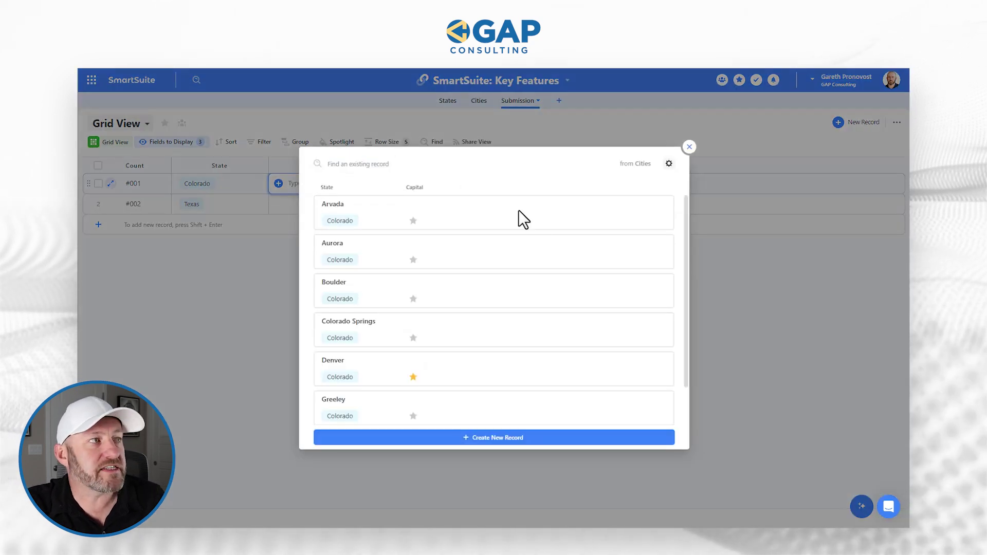
scroll(395, 360, "down", 1)
scroll(396, 359, "up", 1)
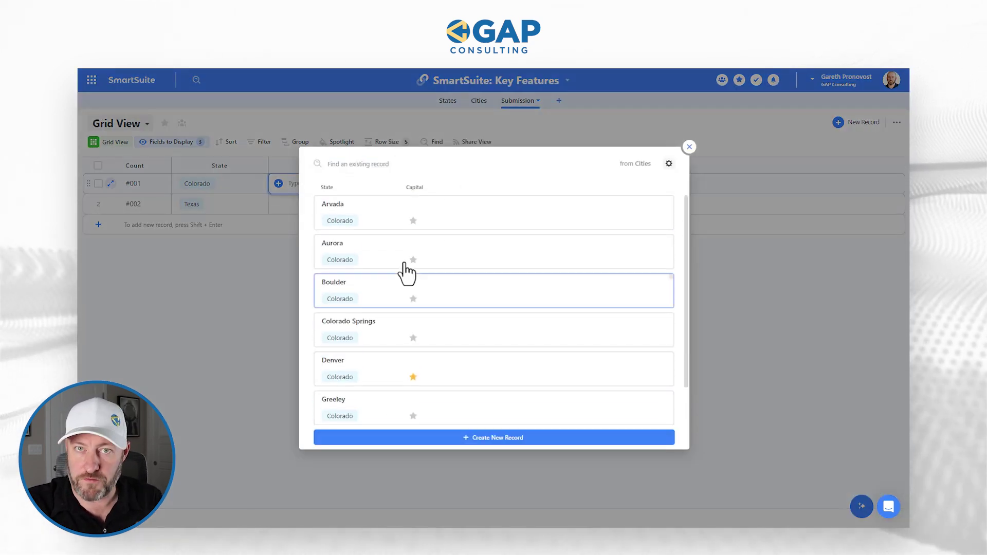
left_click(669, 164)
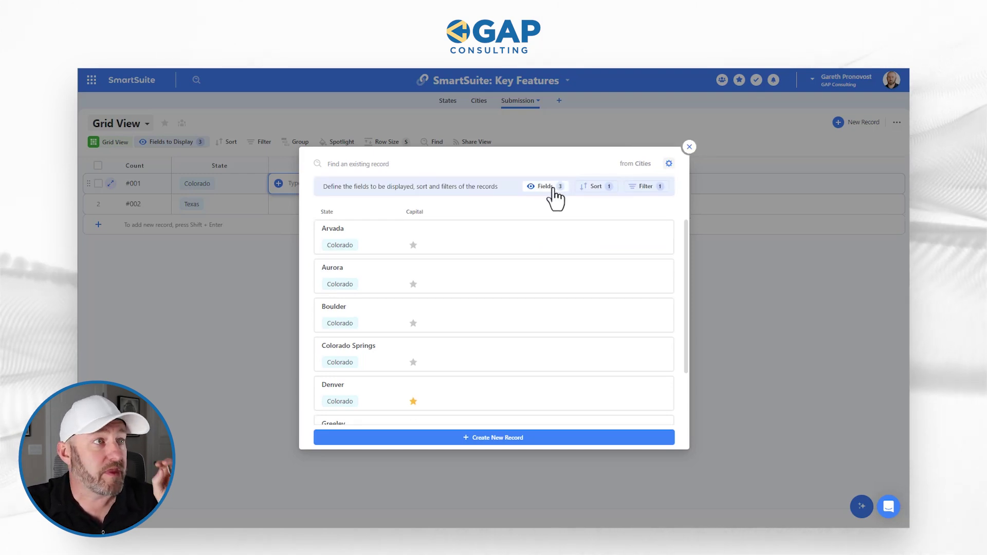
left_click(644, 189)
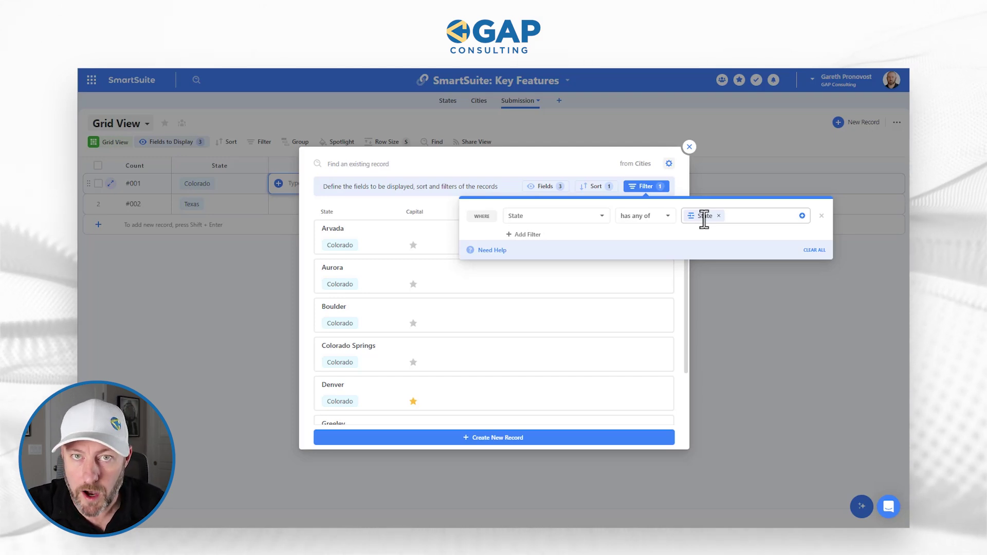
left_click(595, 162)
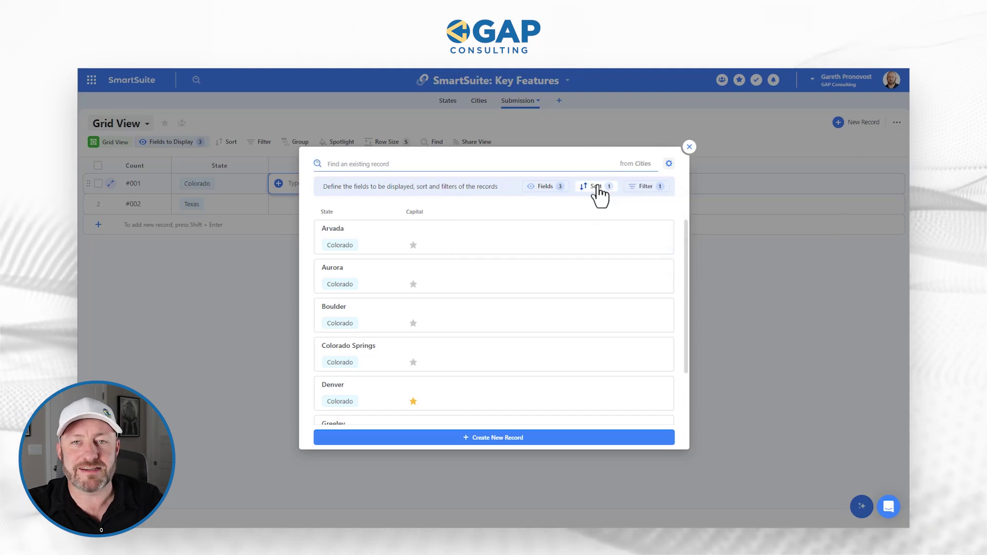
Step: Review the city picker's sort order, displayed fields and filter condition without changing them
left_click(598, 188)
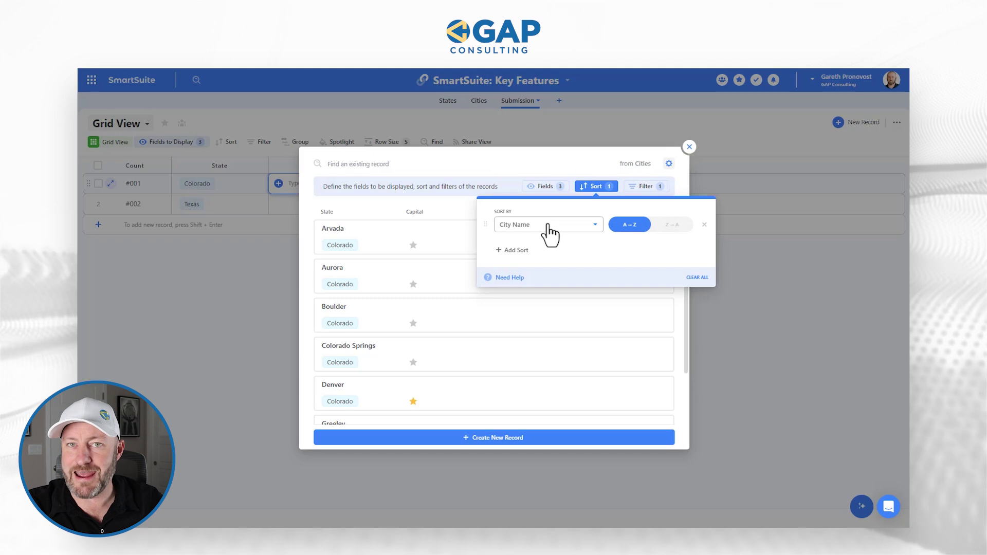
left_click(547, 185)
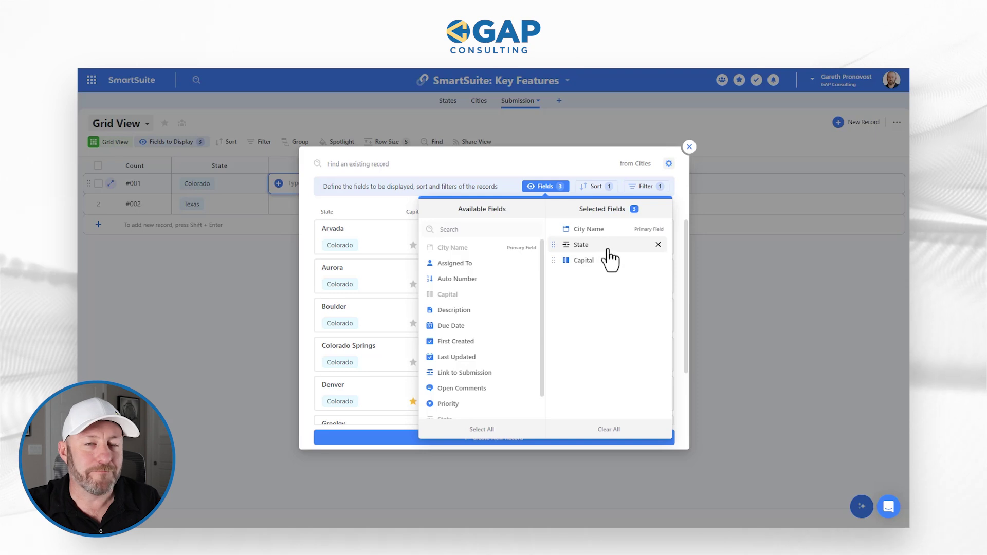
left_click(579, 165)
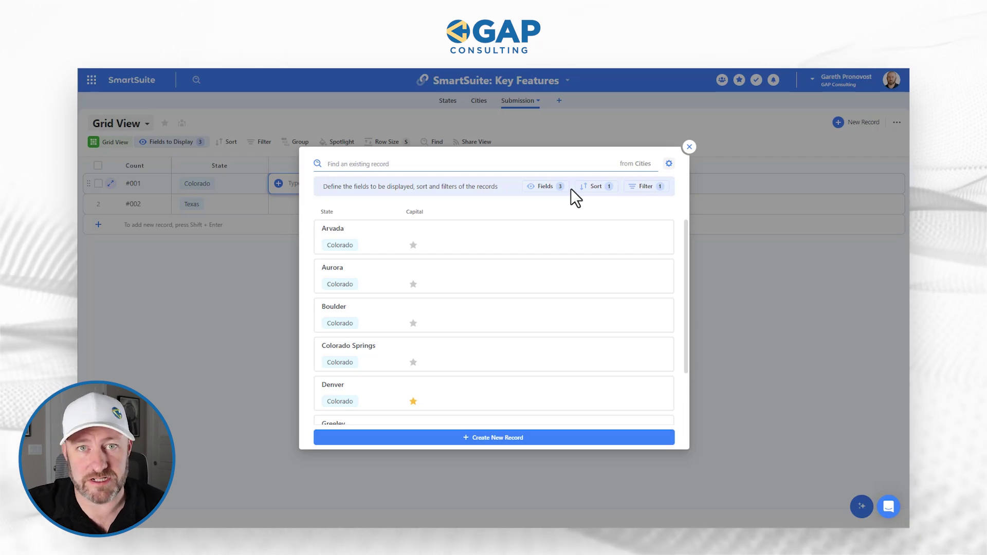
left_click(645, 188)
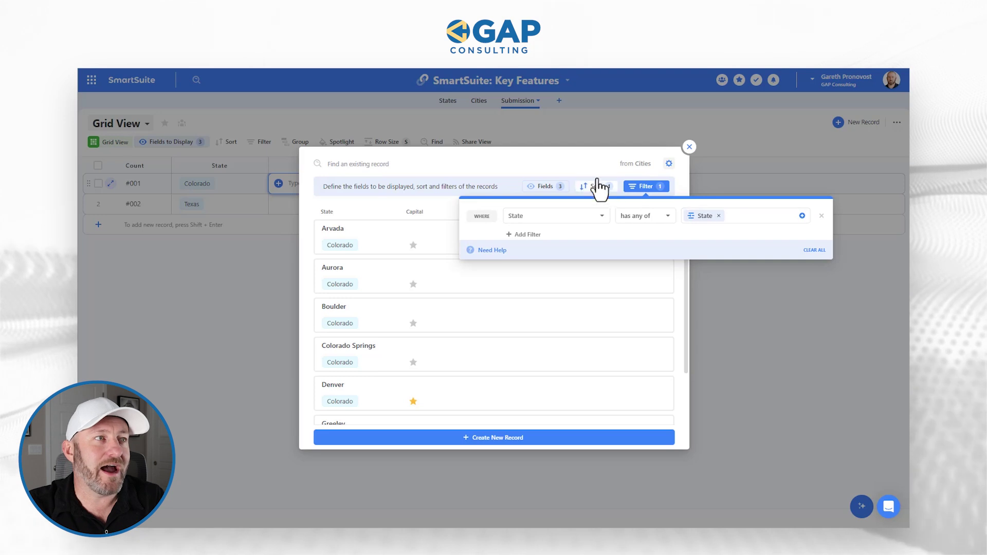
left_click(560, 195)
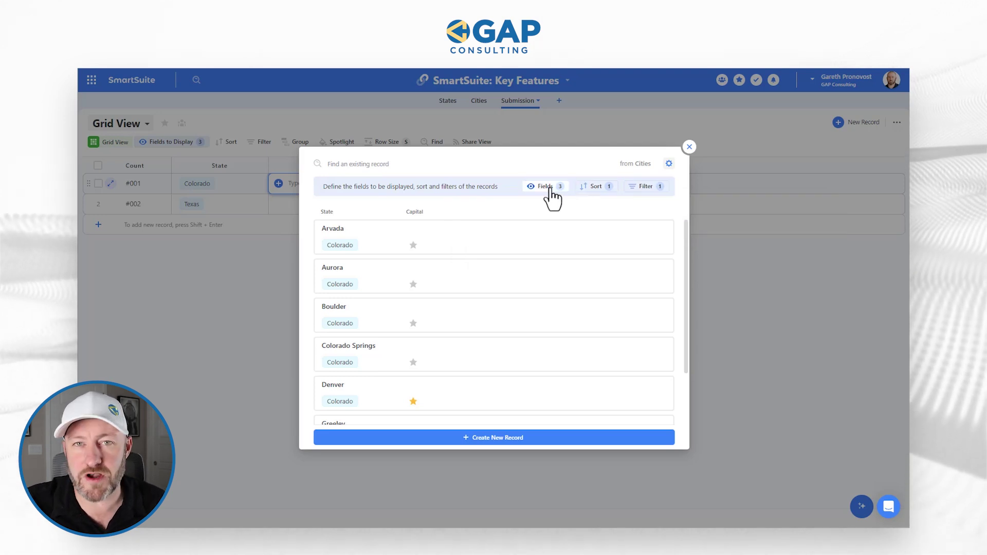
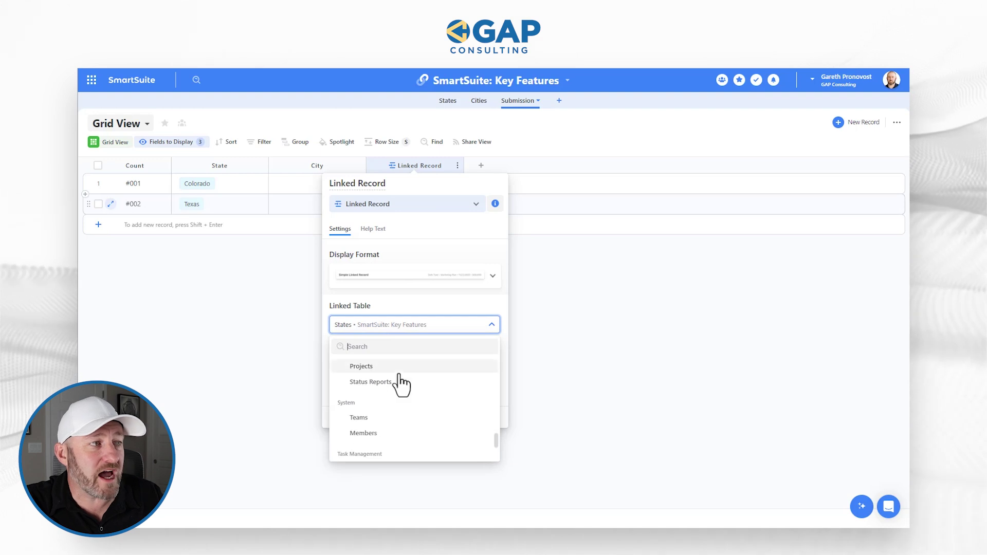
Step: Set the new linked record field's table to Clients from SmartSuite Features and add the field to the Submission table
scroll(400, 378, "up", 1)
scroll(400, 384, "up", 6)
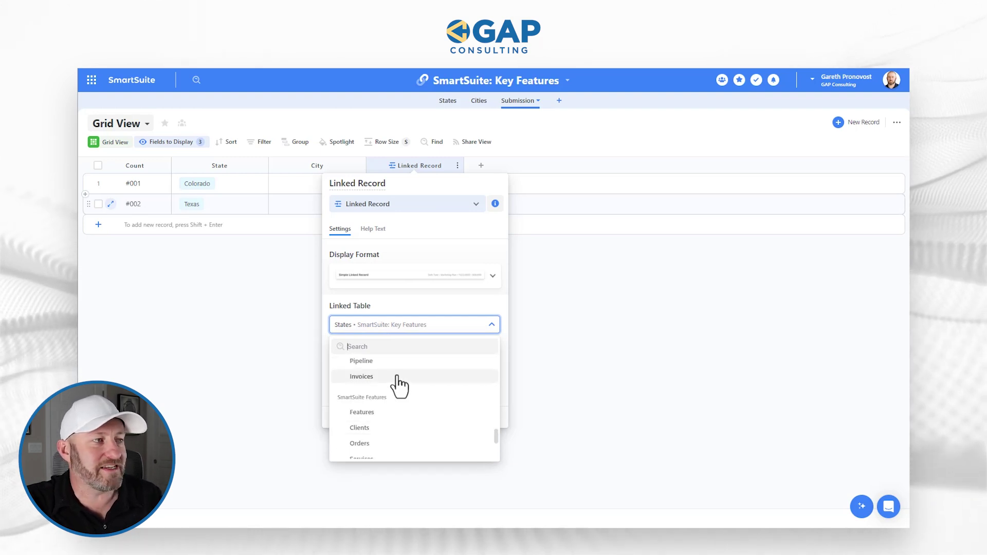
scroll(386, 414, "down", 3)
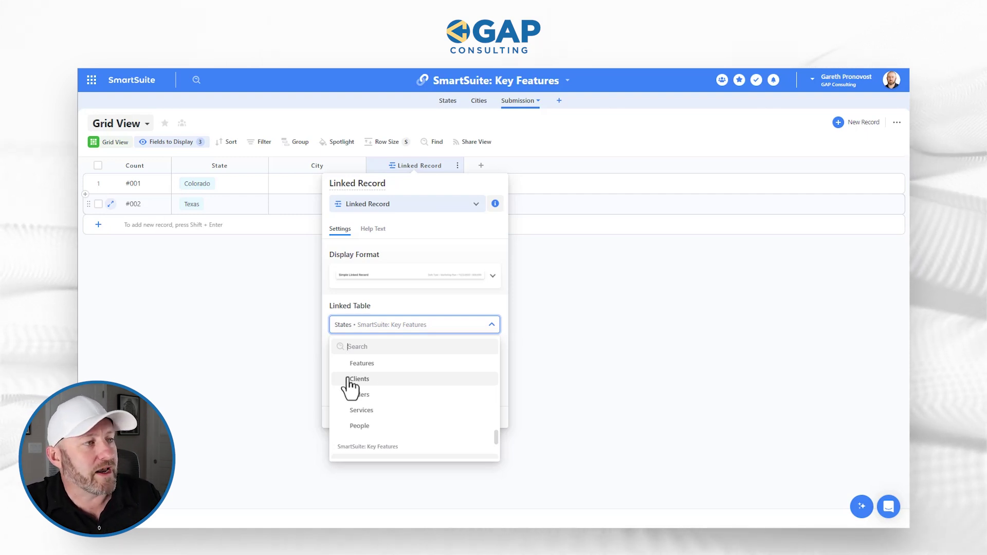
scroll(349, 385, "down", 5)
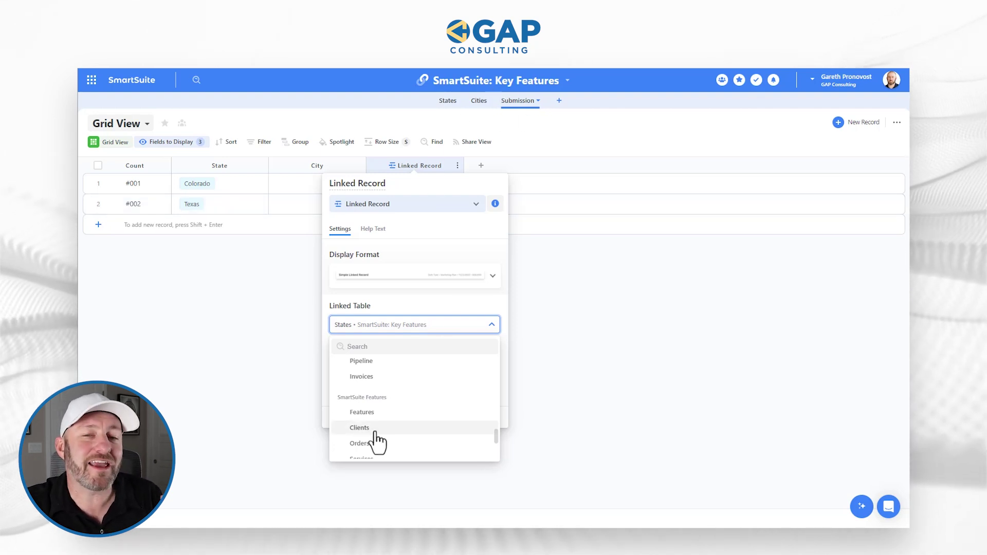
left_click(360, 428)
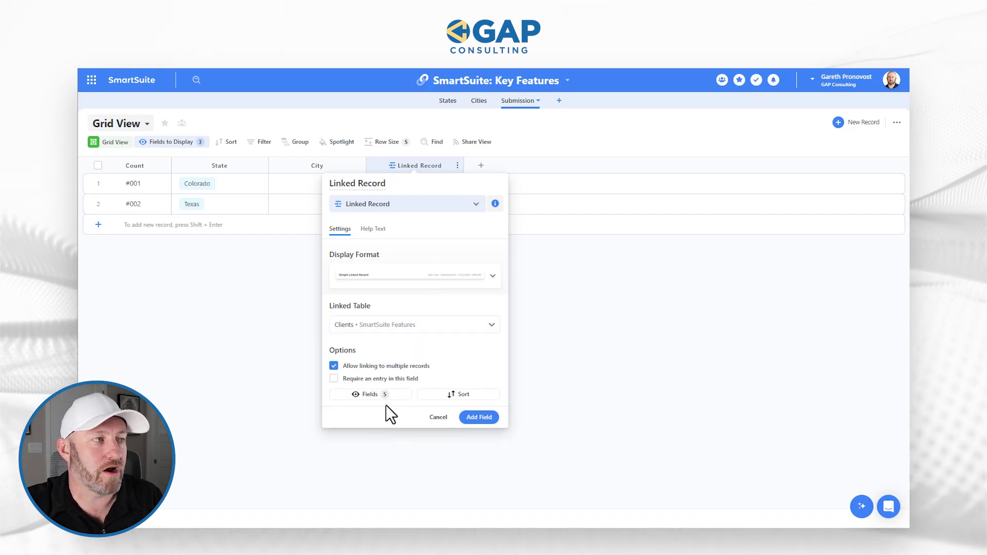
left_click(478, 417)
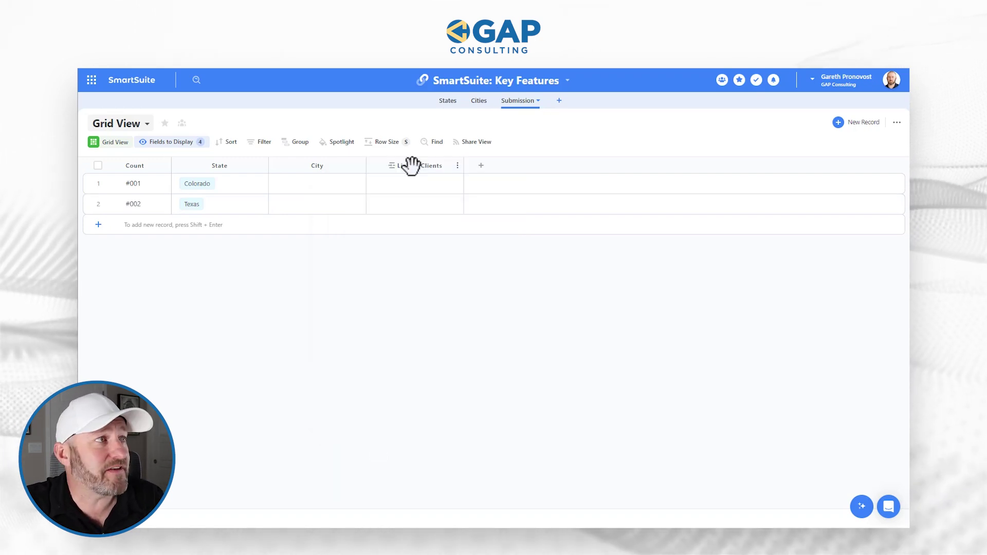
Step: Link the ABC client record to submission #001 in the Link to Clients field
left_click(376, 185)
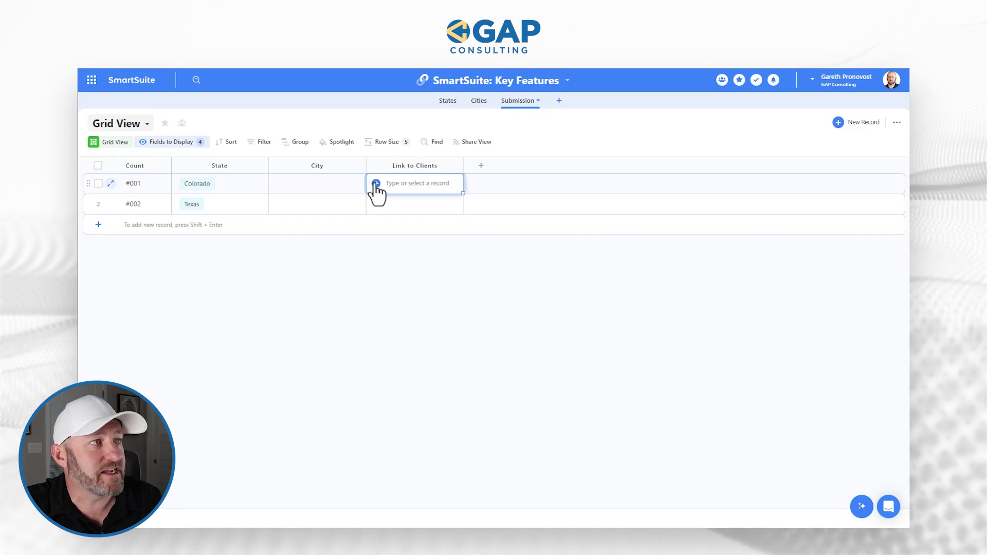
left_click(376, 184)
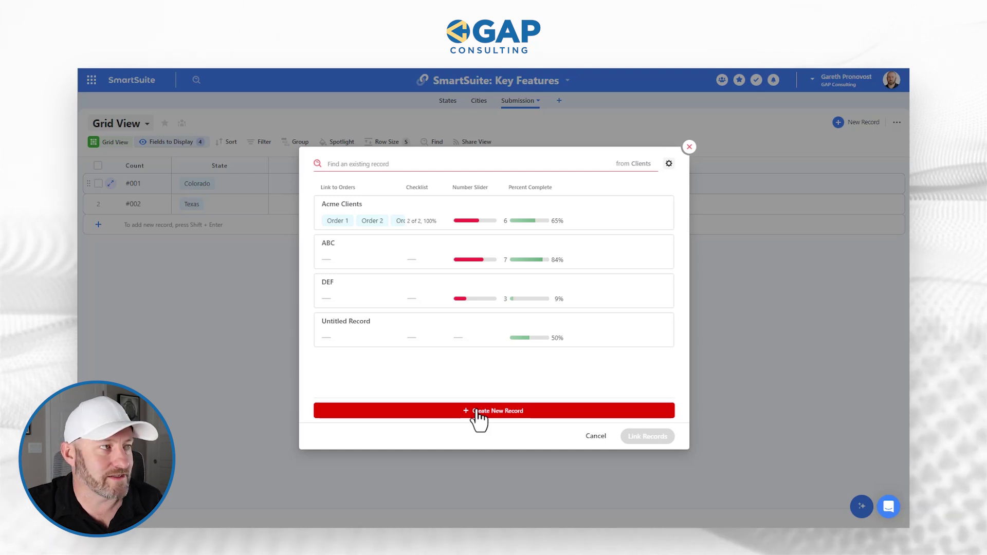
left_click(379, 251)
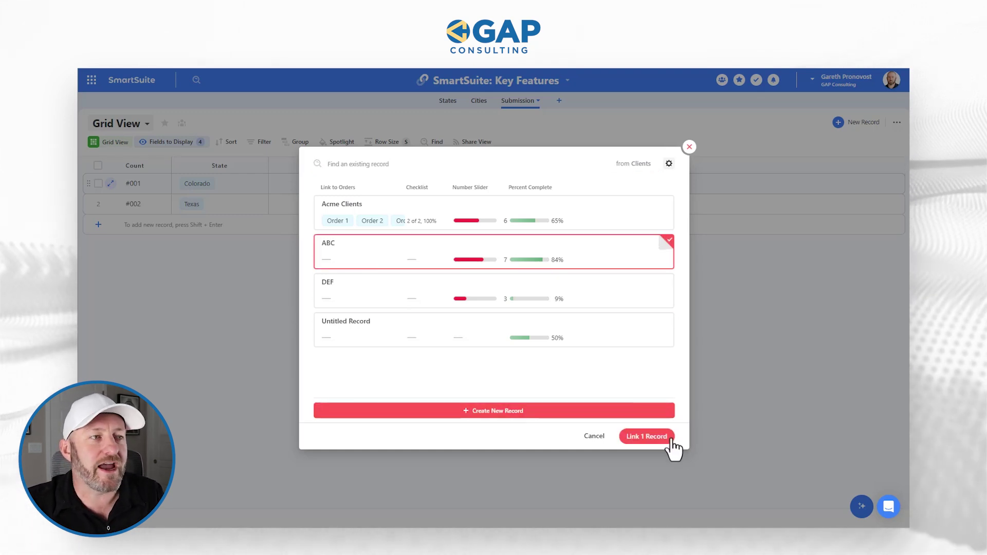
left_click(646, 436)
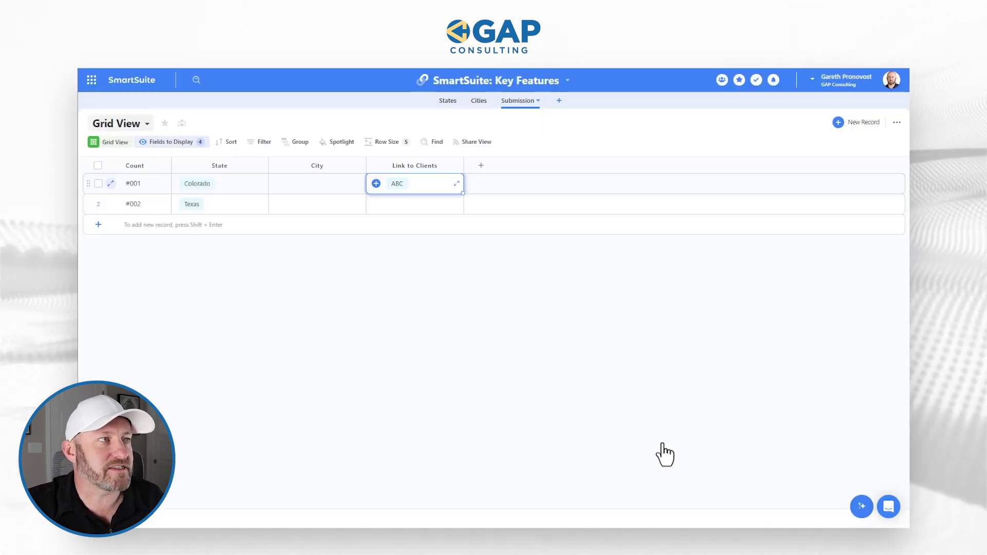
Step: Open the ABC client record linked to submission #001 and review its fields without changing them
left_click(395, 184)
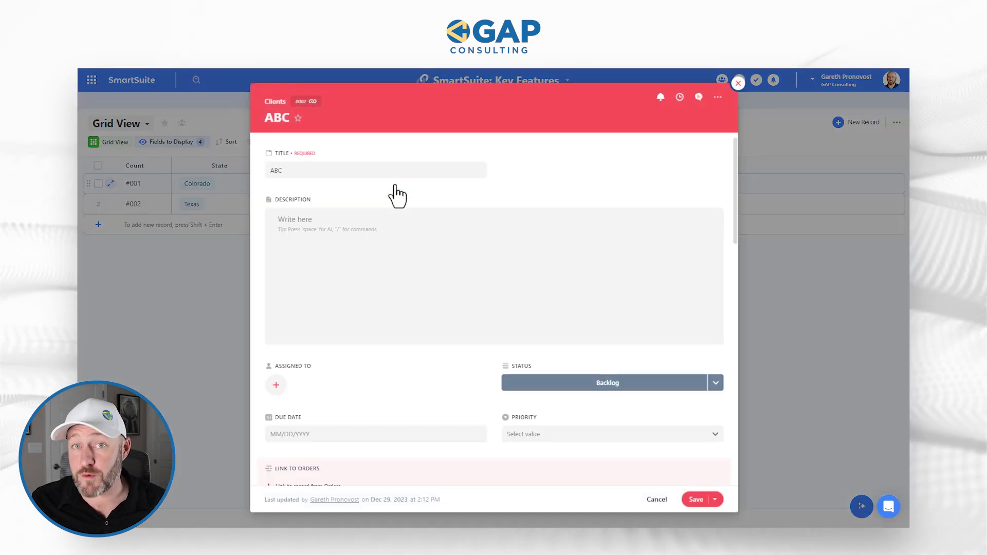
scroll(513, 371, "down", 10)
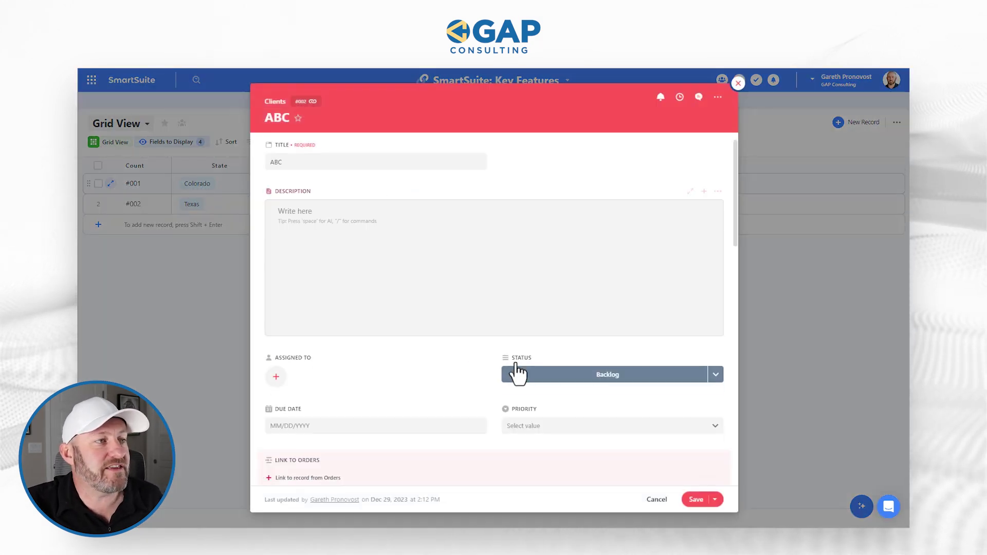
scroll(488, 422, "down", 3)
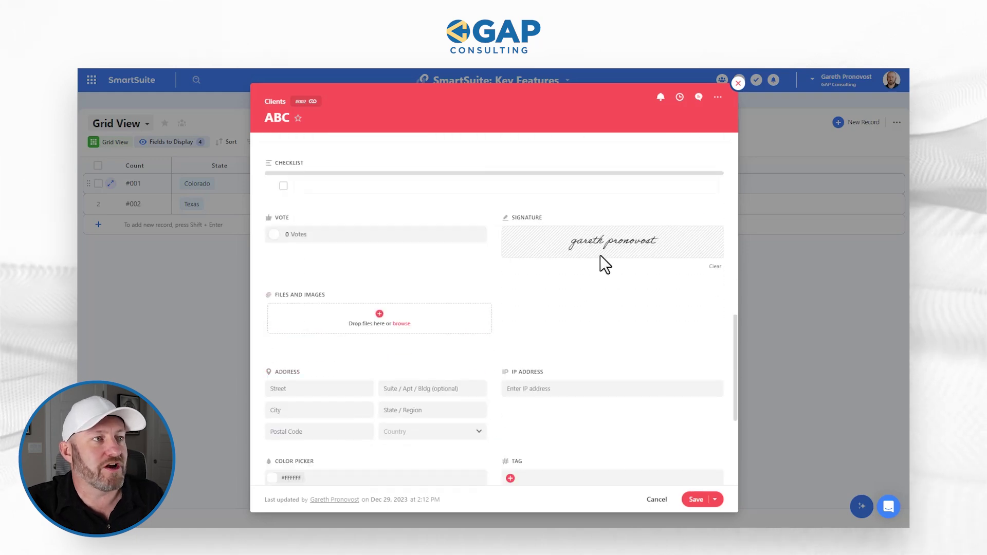
scroll(560, 301, "down", 1)
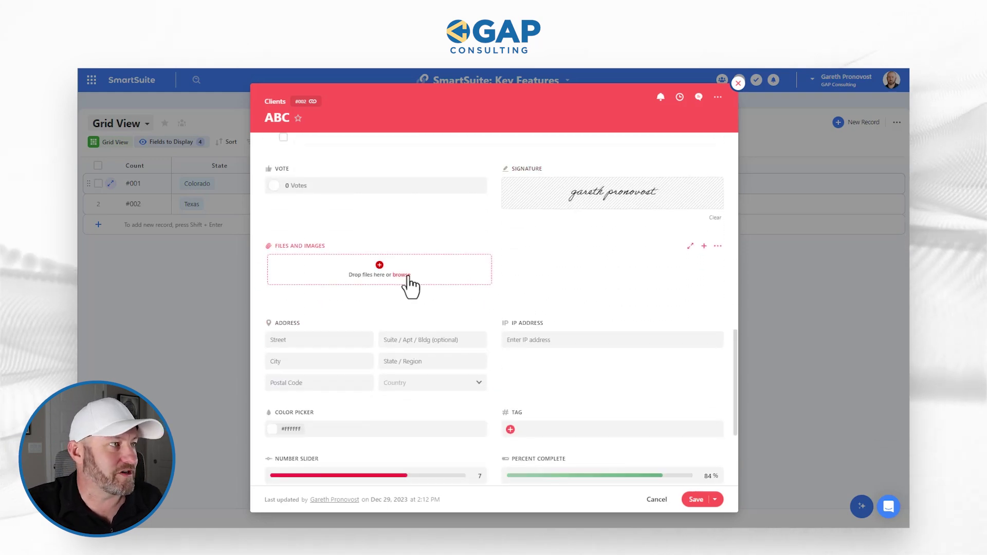
scroll(406, 283, "down", 3)
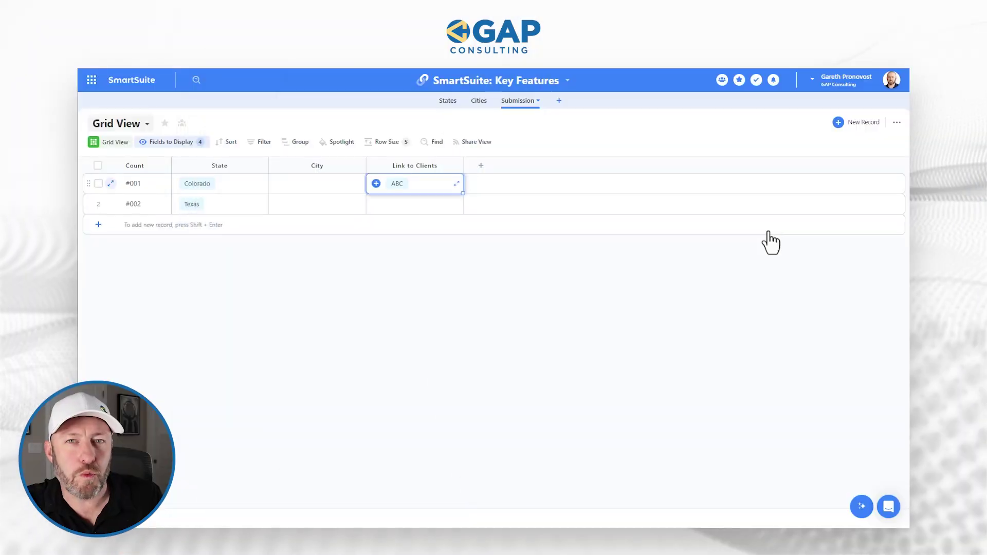
Step: Open My Work and review the open assignments grouped by solution, collapsing the Project Tracking group
left_click(756, 82)
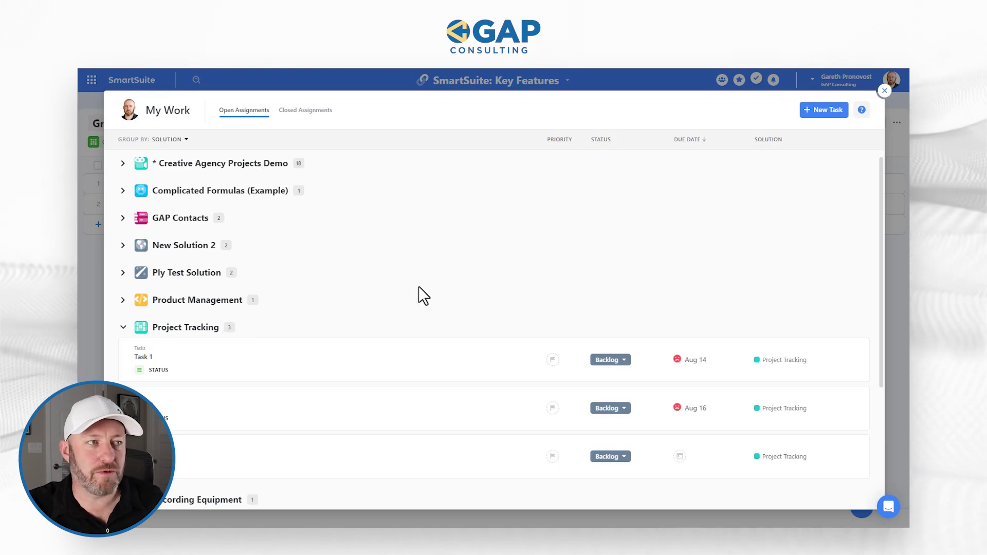
scroll(418, 287, "down", 3)
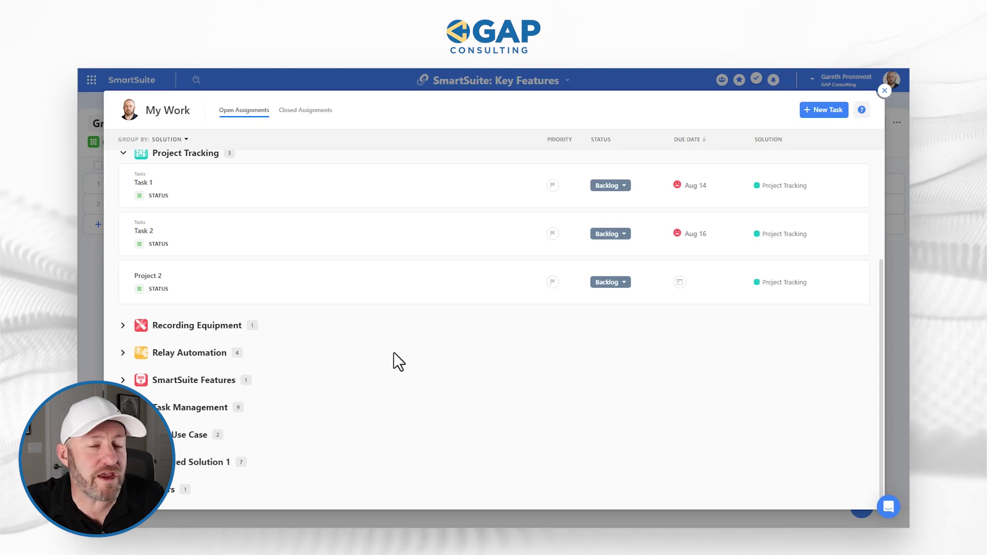
scroll(387, 356, "up", 2)
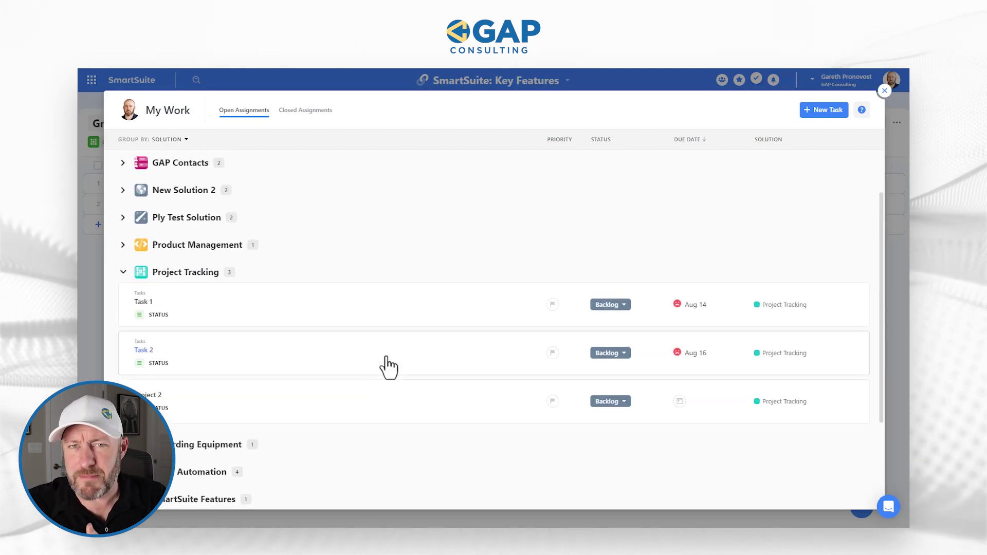
left_click(185, 273)
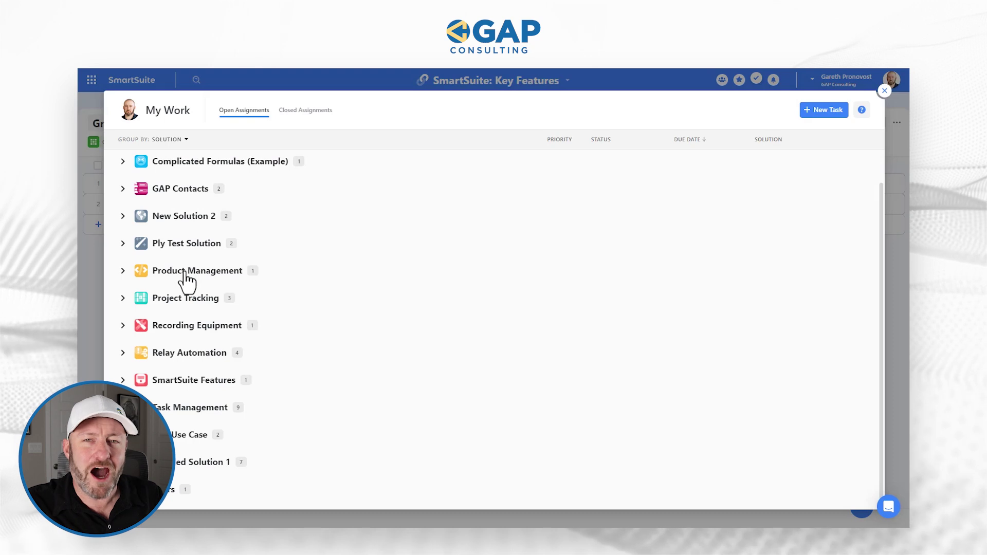
scroll(190, 313, "up", 1)
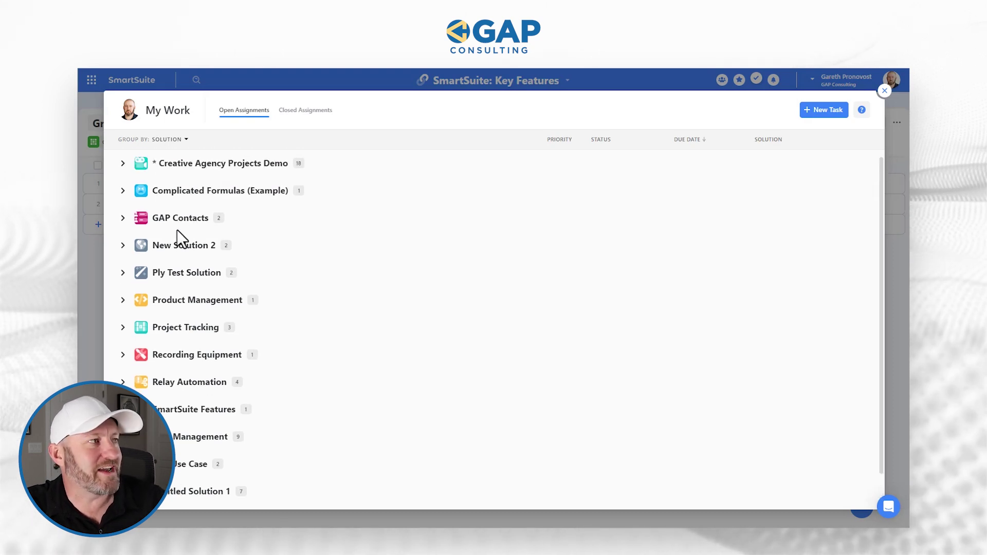
scroll(195, 425, "down", 1)
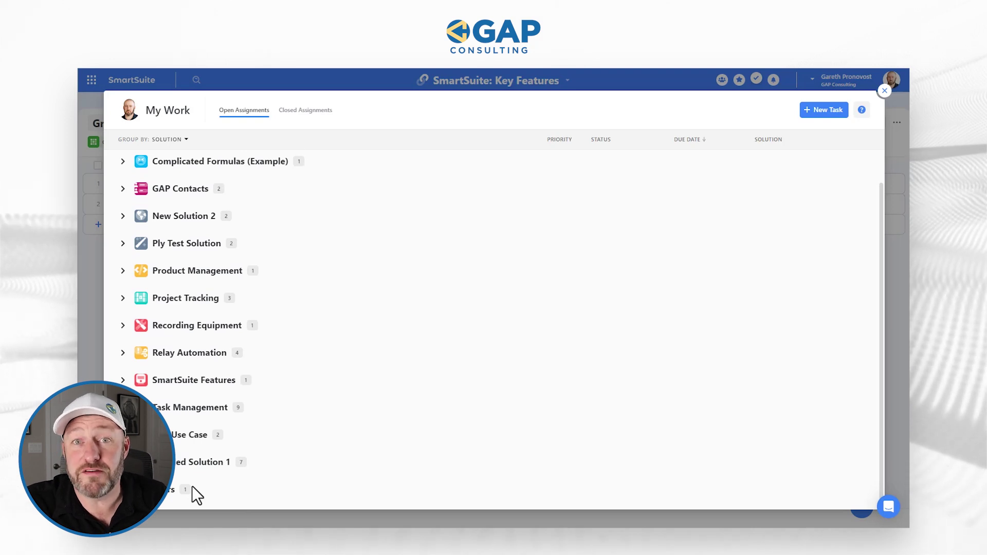
Step: Expand the Product Management group in My Work and close out the Personal Task by changing its status
left_click(170, 275)
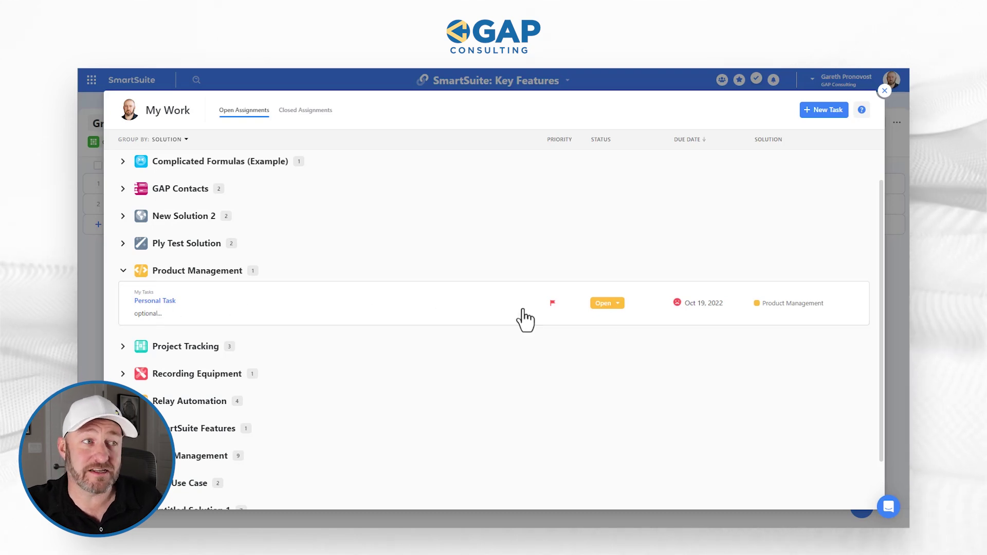
left_click(606, 308)
left_click(600, 349)
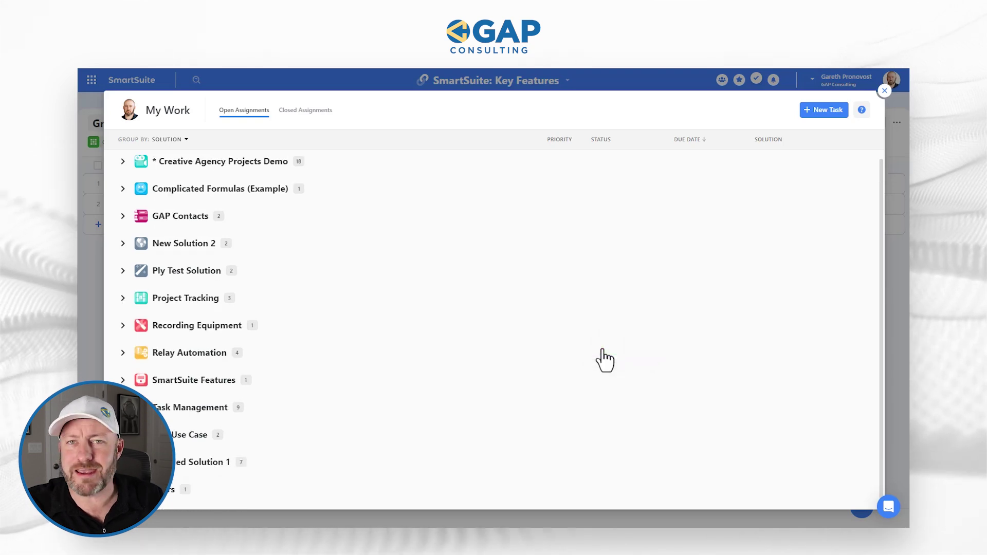
Step: Set Task 1 in the Project Tracking group to Complete and view the closed assignments
left_click(186, 298)
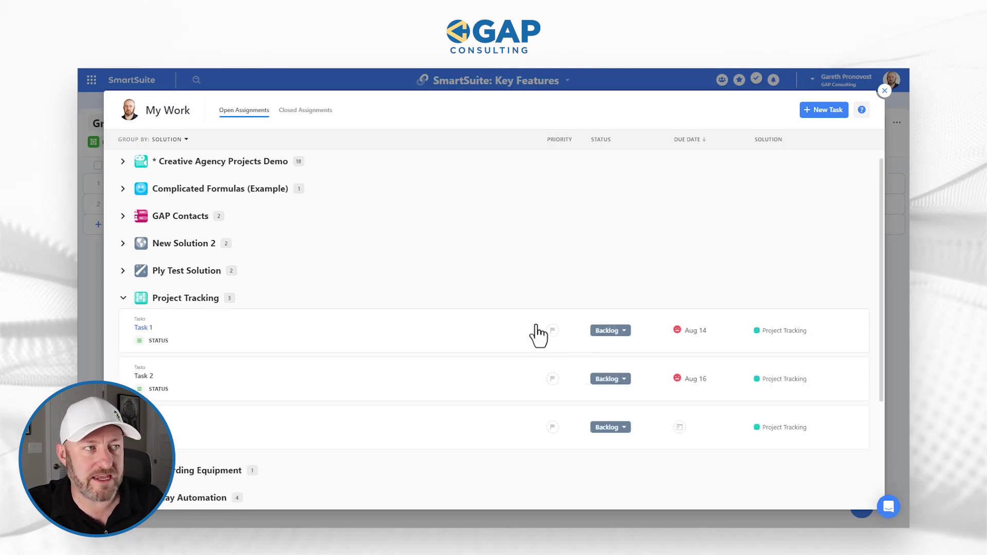
left_click(606, 331)
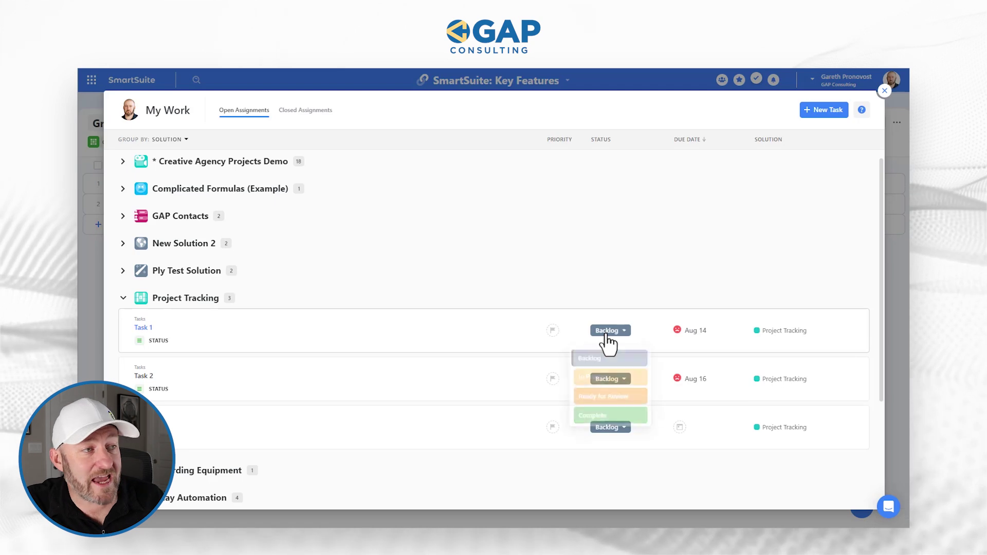
left_click(616, 414)
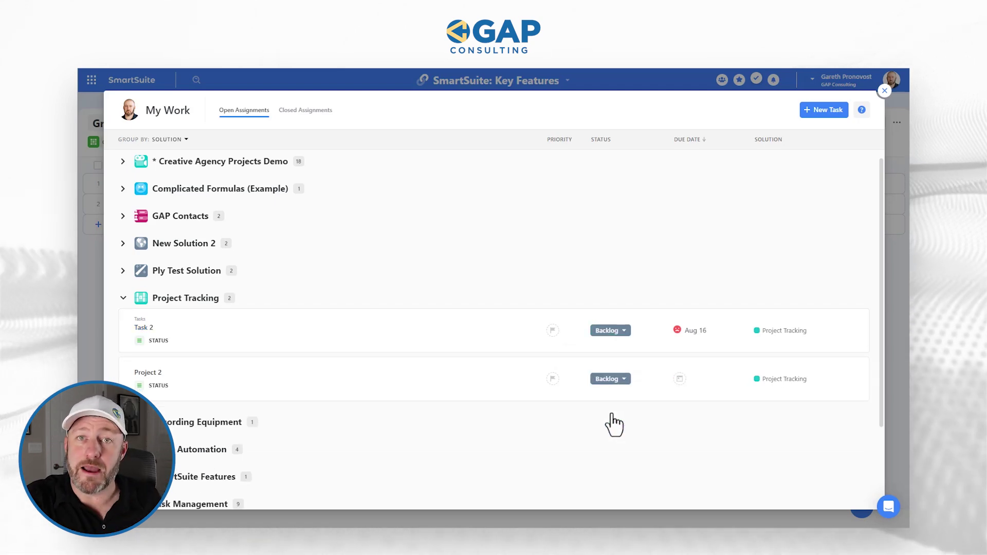
left_click(315, 119)
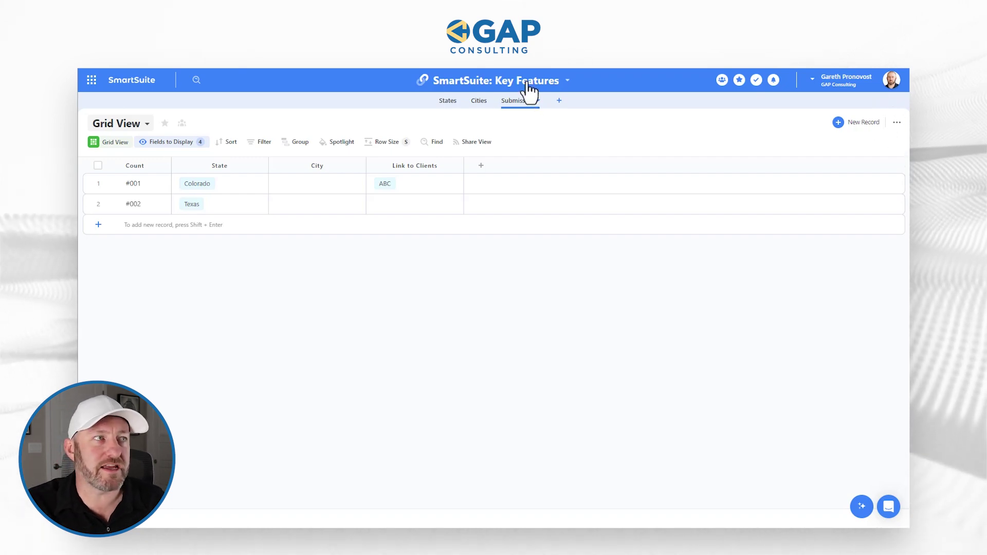
Step: Review the solution's advanced permissions, including the selectable members and the access levels from Full Access to Viewer
left_click(548, 80)
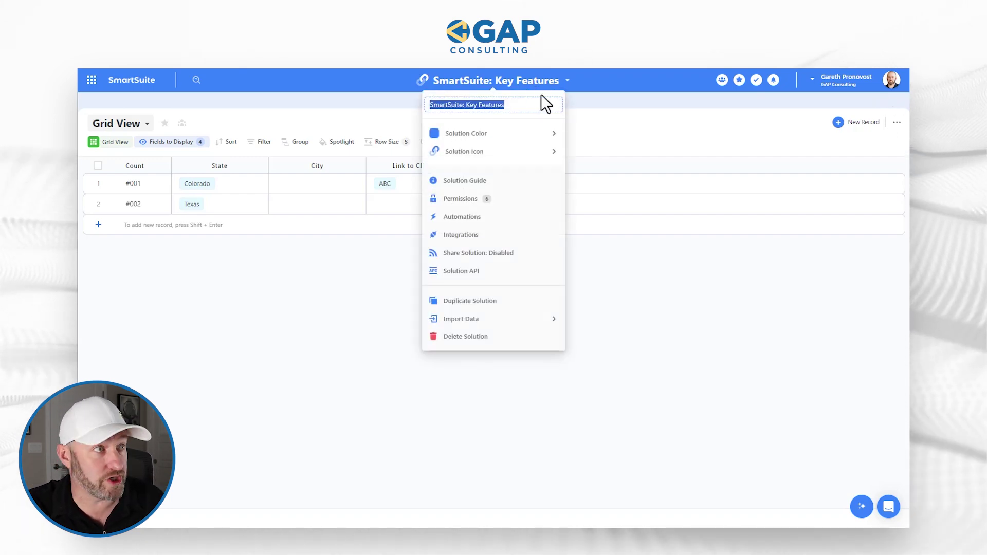
left_click(468, 203)
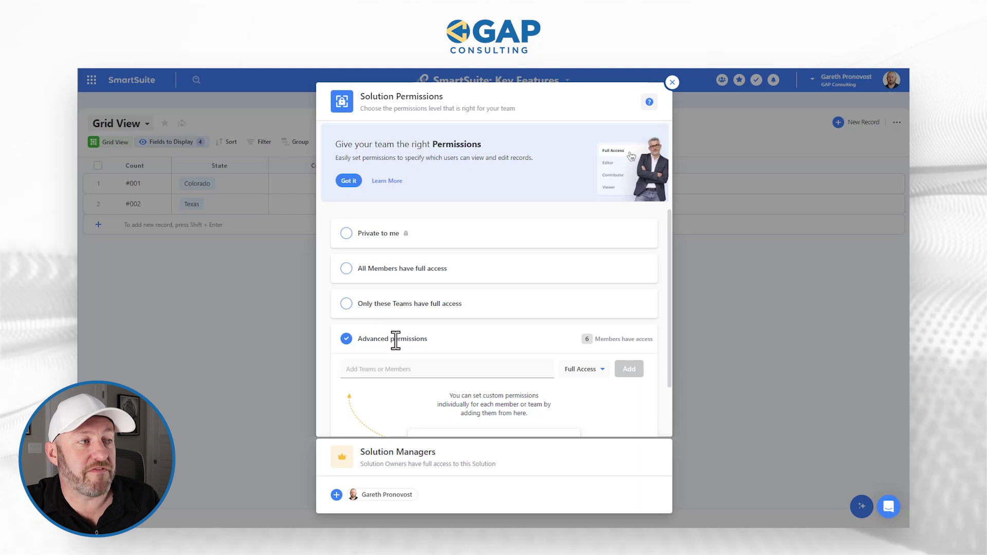
left_click(371, 370)
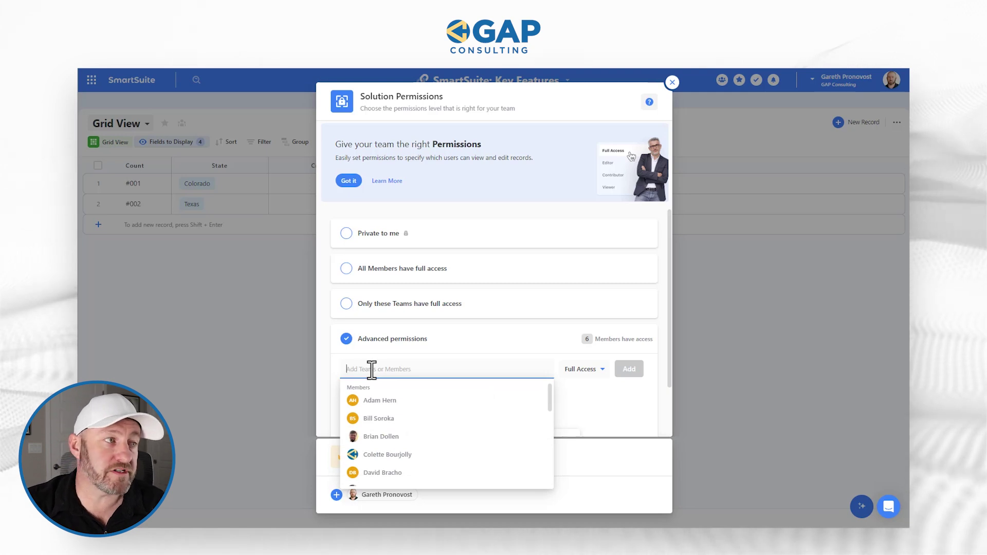
left_click(652, 352)
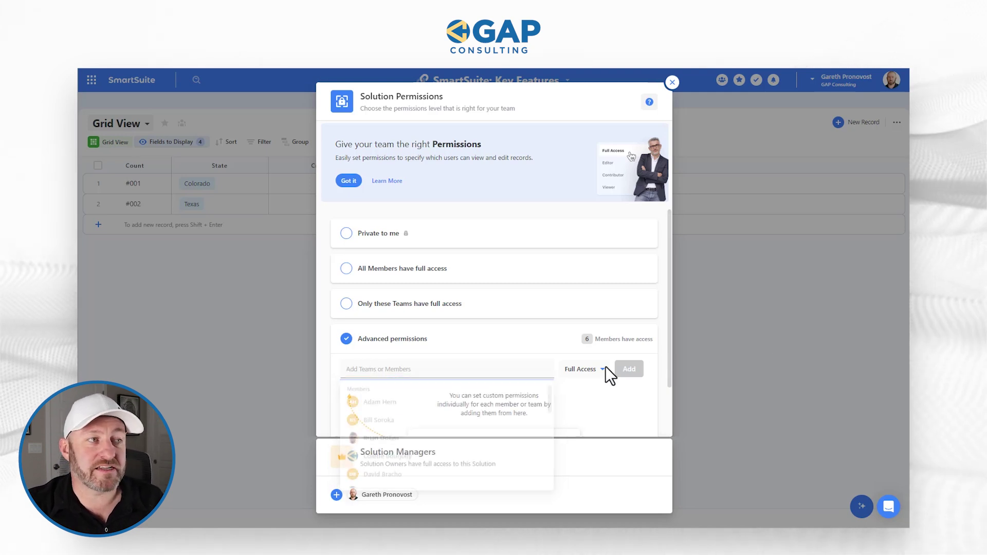
left_click(580, 371)
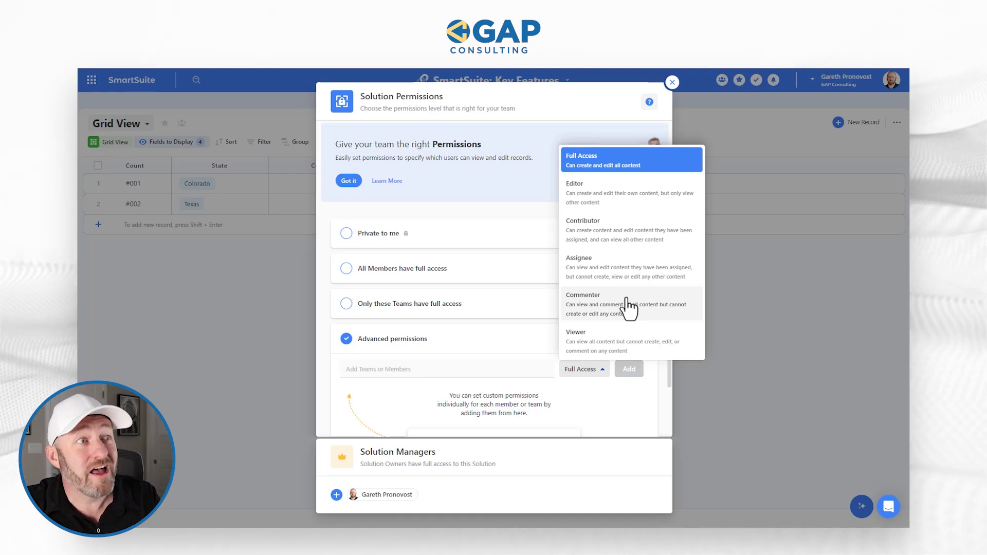
left_click(672, 83)
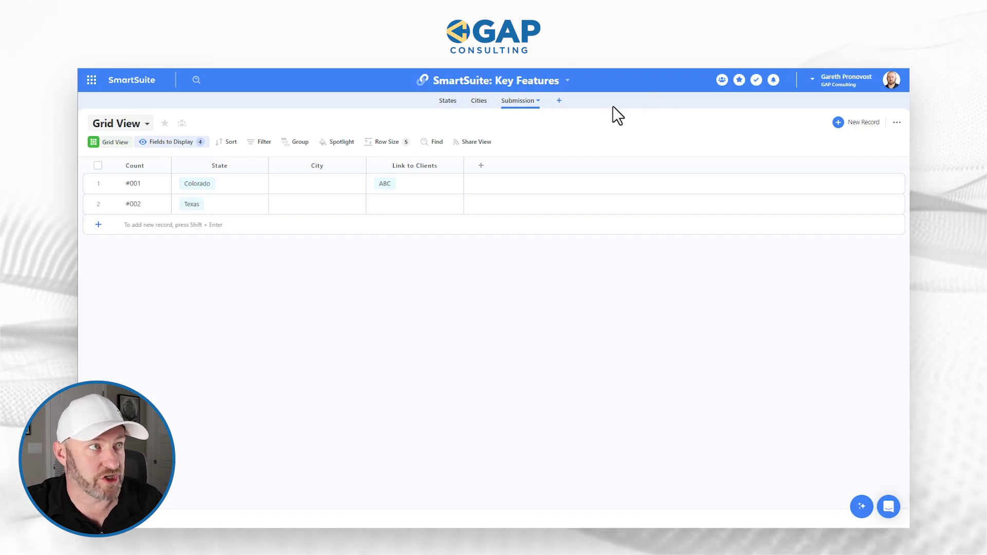
Step: Examine the Submission table's permissions with Override Solution Permissions selected and its member choices, and exit without saving
left_click(537, 101)
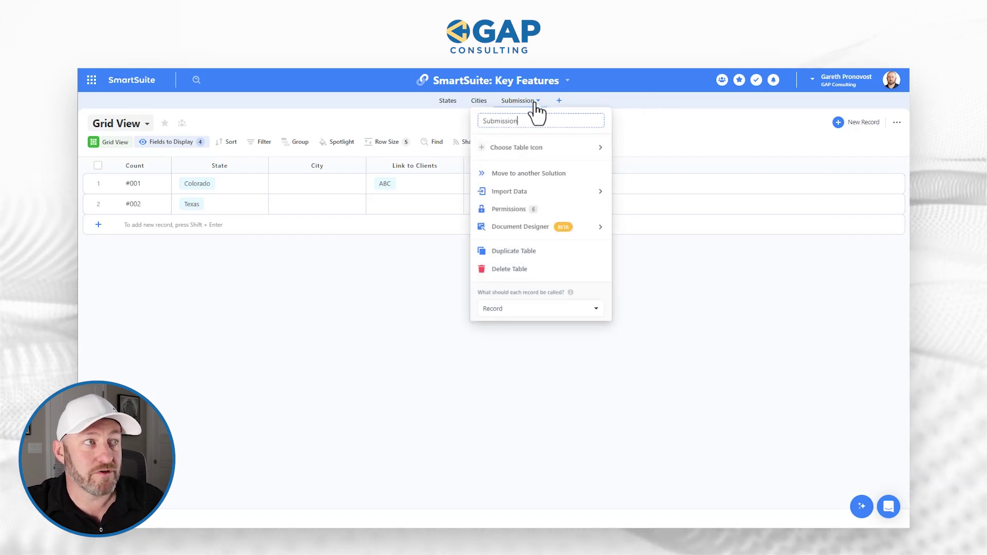
left_click(537, 210)
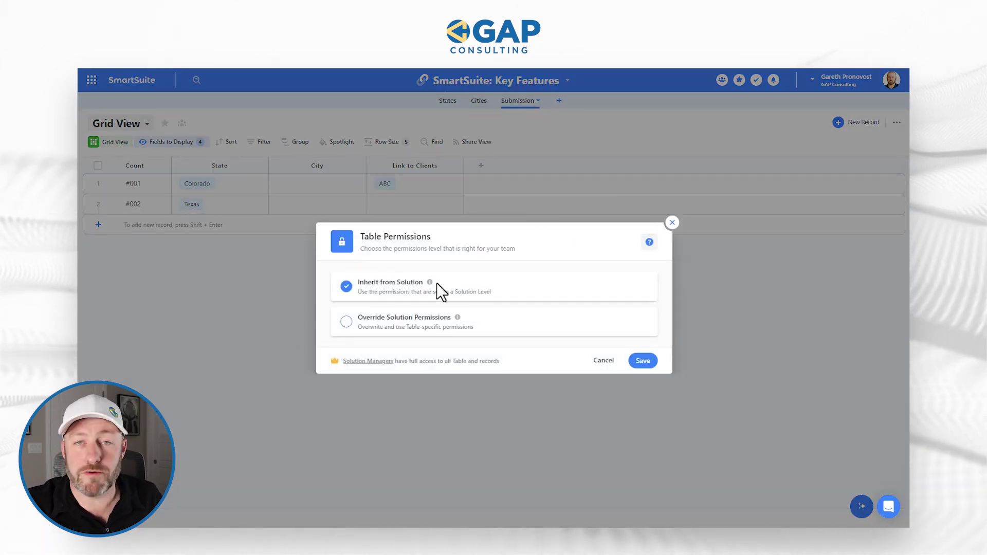
left_click(427, 325)
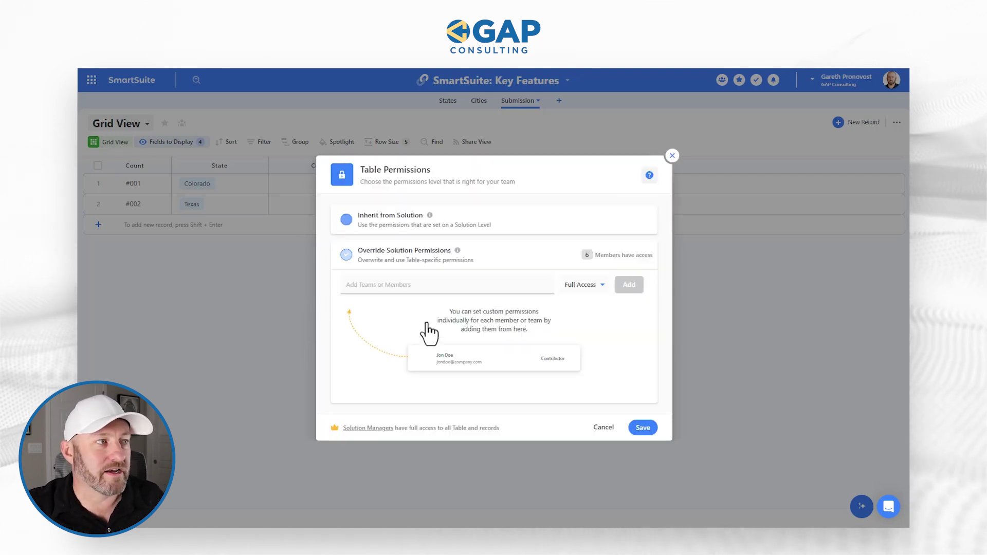
left_click(402, 285)
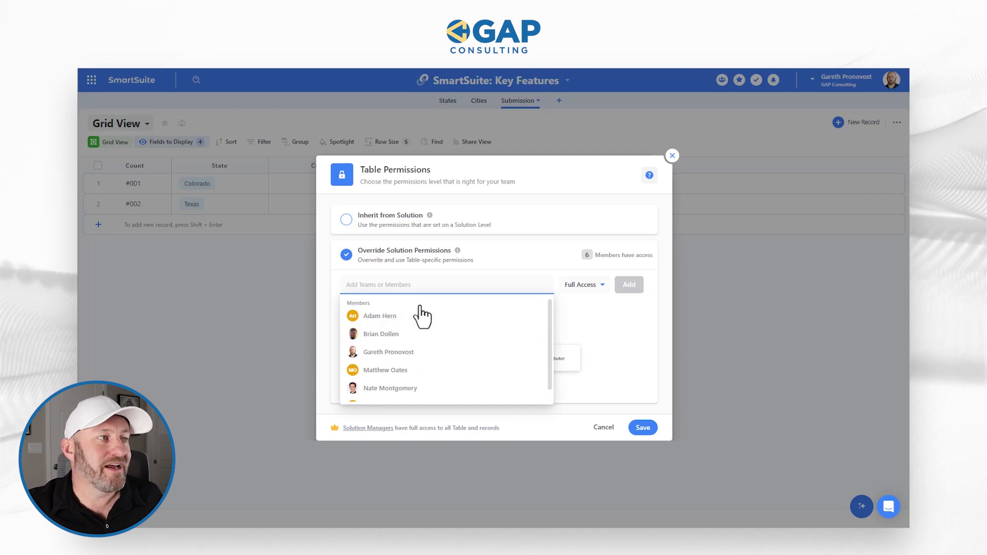
left_click(530, 180)
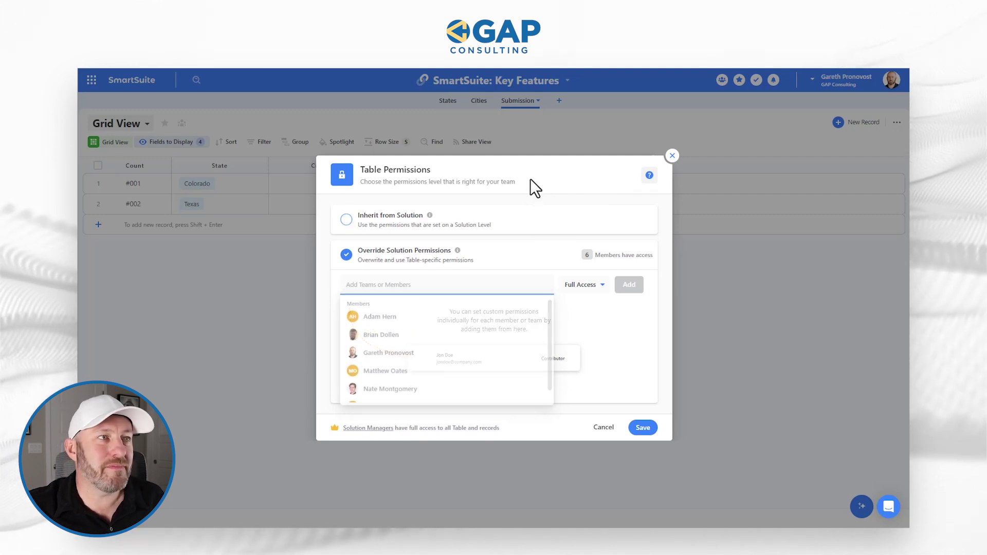
left_click(671, 156)
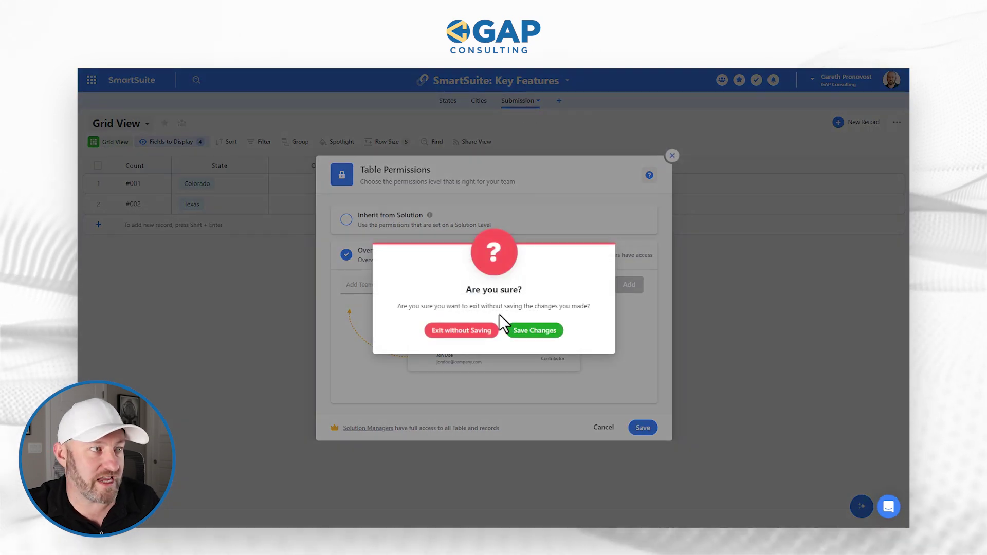
left_click(466, 334)
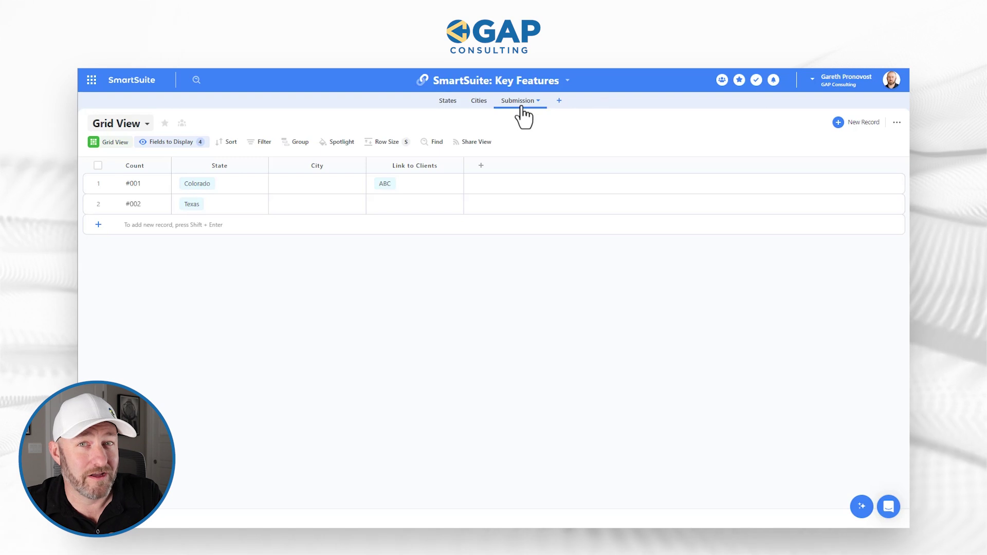
Step: Open the field permissions of the Link to Clients field for review
left_click(445, 163)
left_click(456, 165)
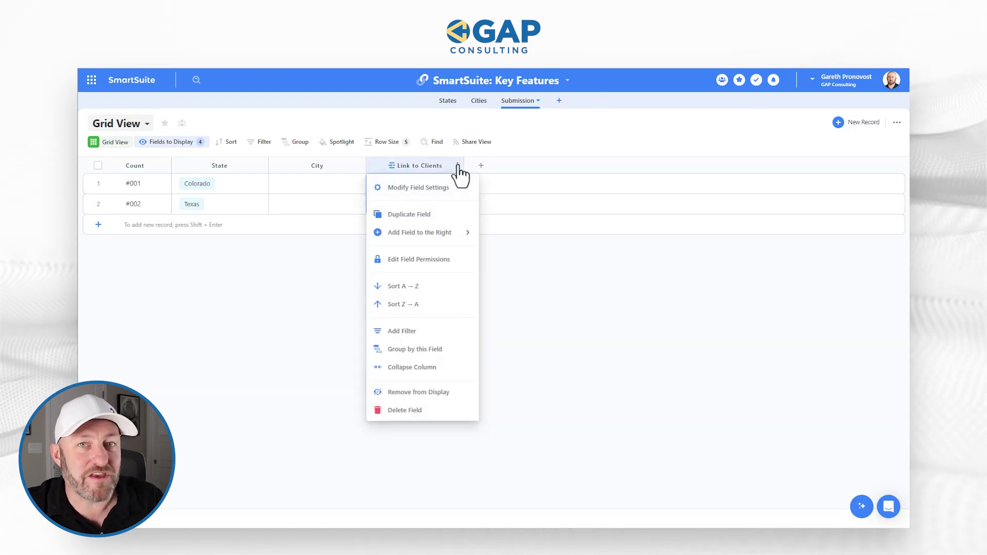
left_click(432, 259)
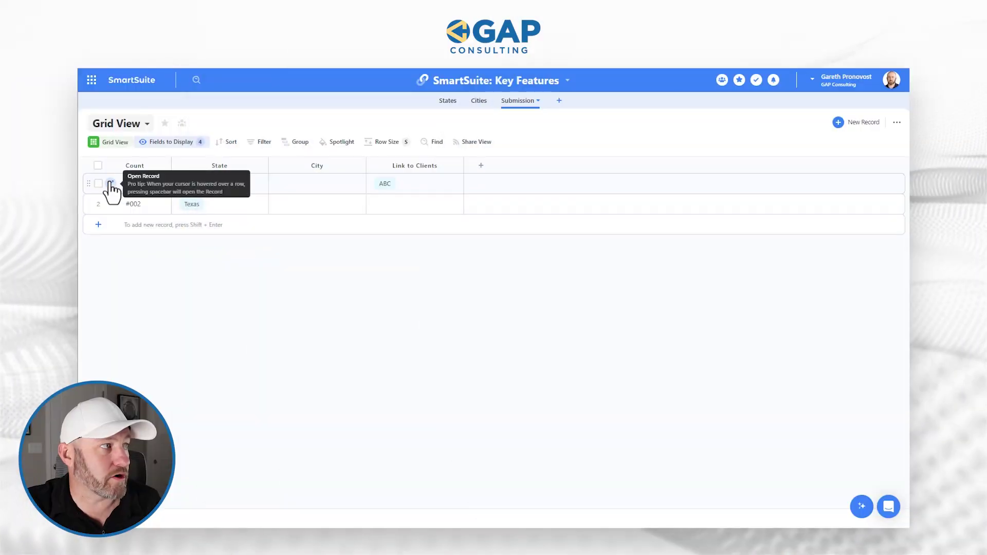
Step: Examine the available and selected display fields of the Submission table's grid view without changing them
left_click(173, 143)
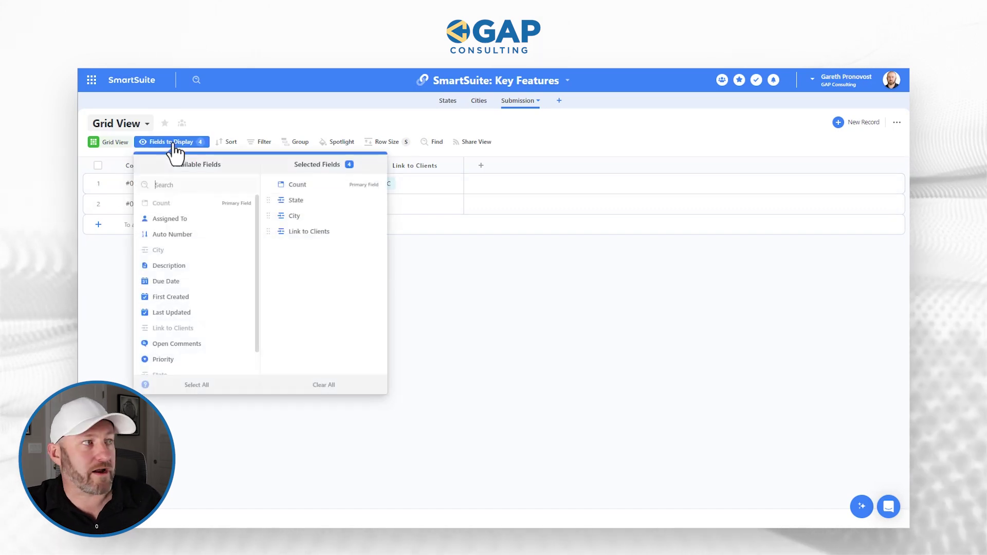
left_click(205, 187)
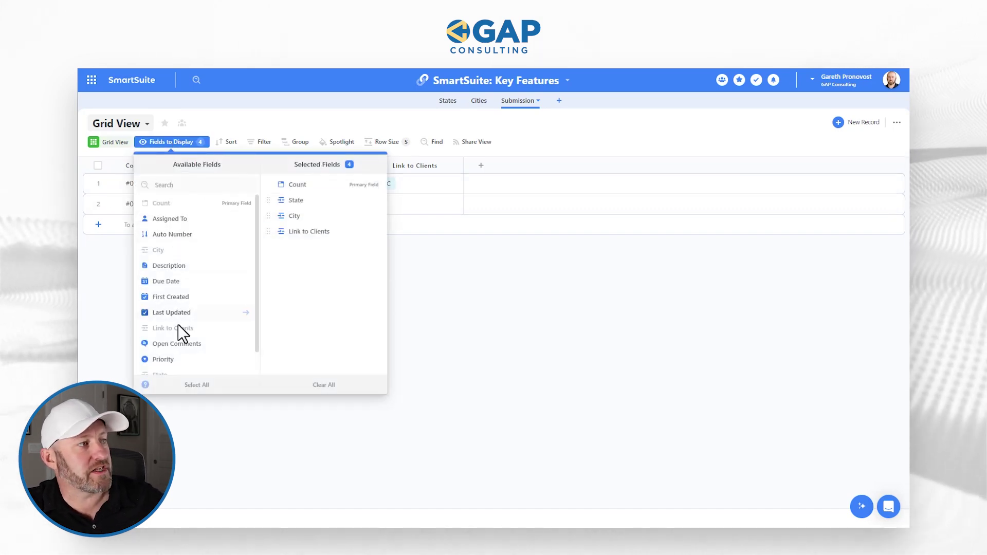
scroll(184, 360, "down", 1)
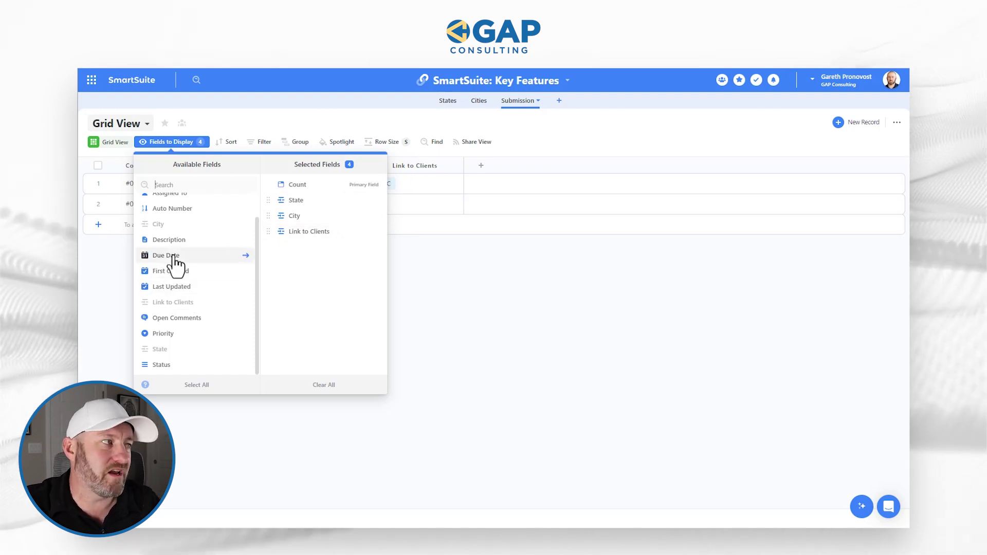
scroll(176, 260, "up", 1)
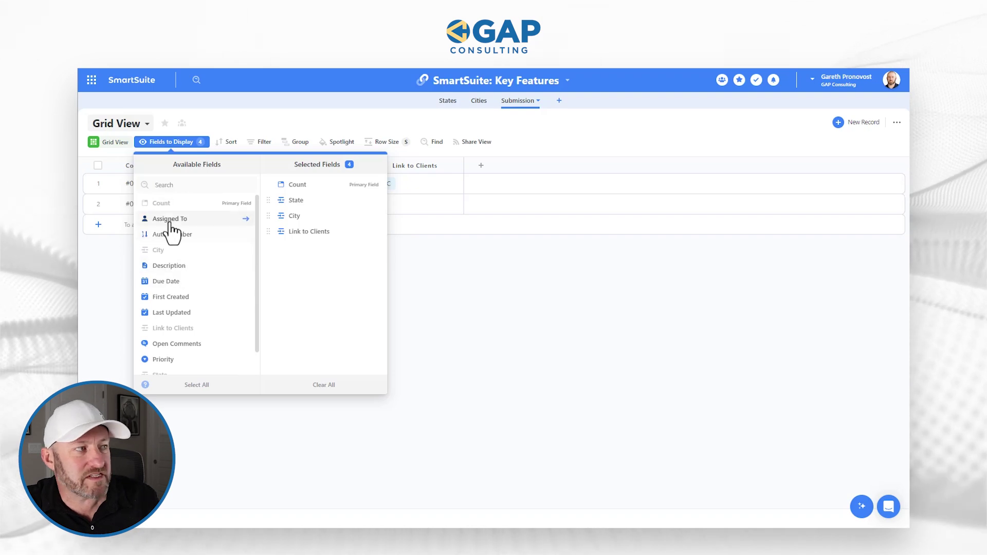
scroll(174, 252, "down", 1)
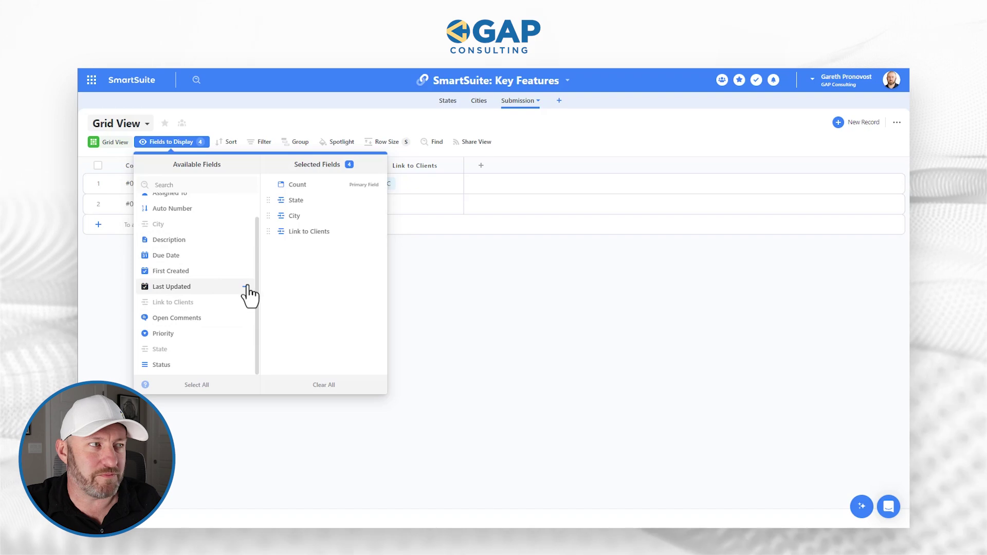
left_click(498, 315)
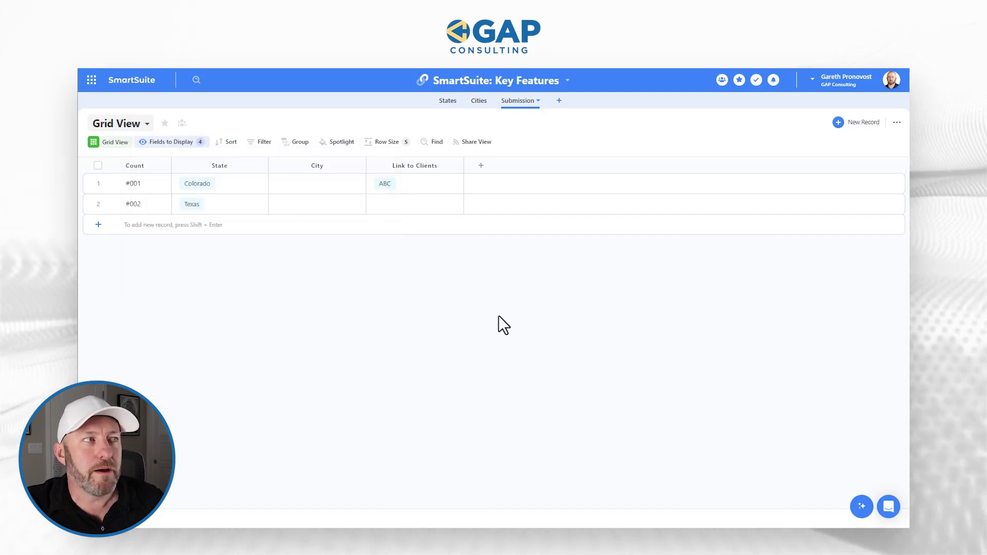
Step: Open submission record #001 and look through all of its fields, from Count to Link to Clients
mouse_move(110, 194)
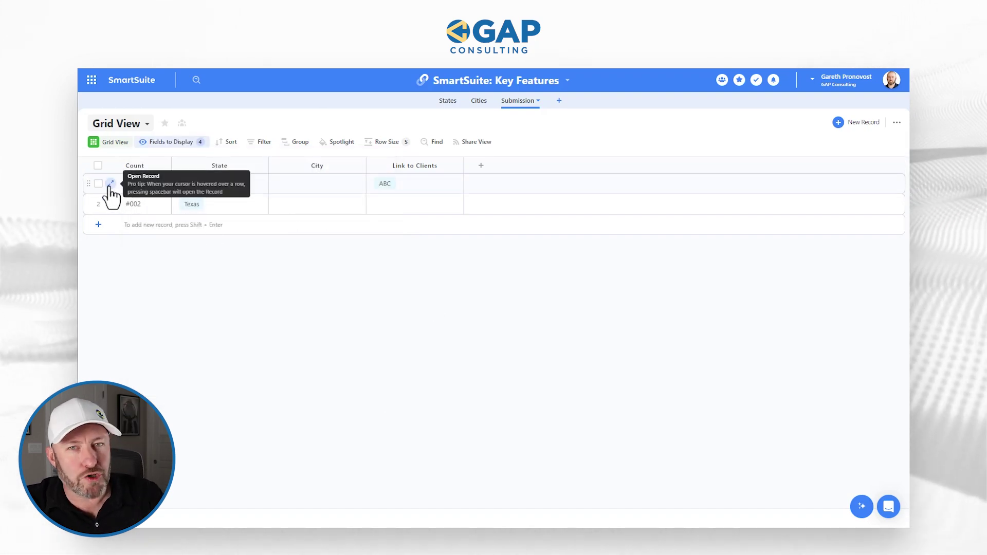
left_click(110, 183)
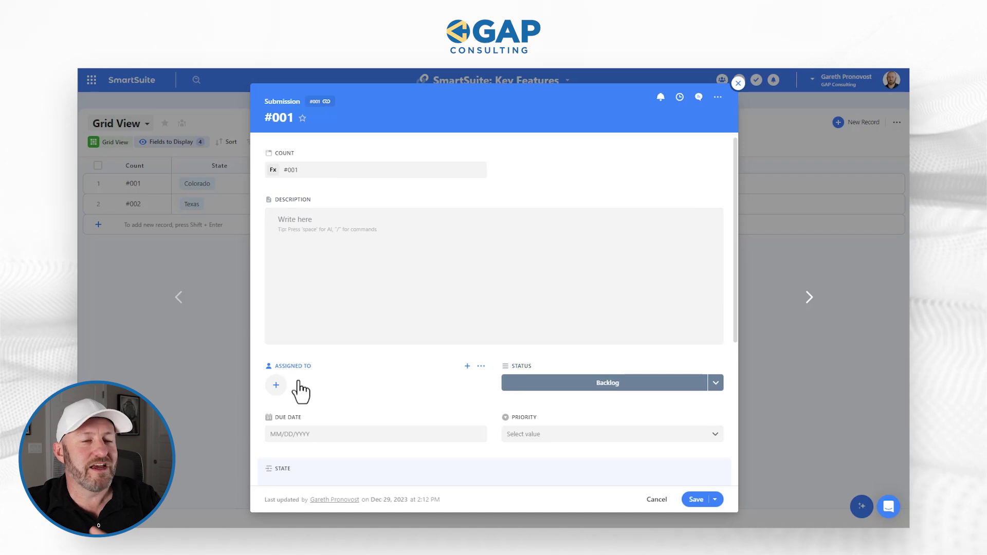
scroll(430, 373, "down", 3)
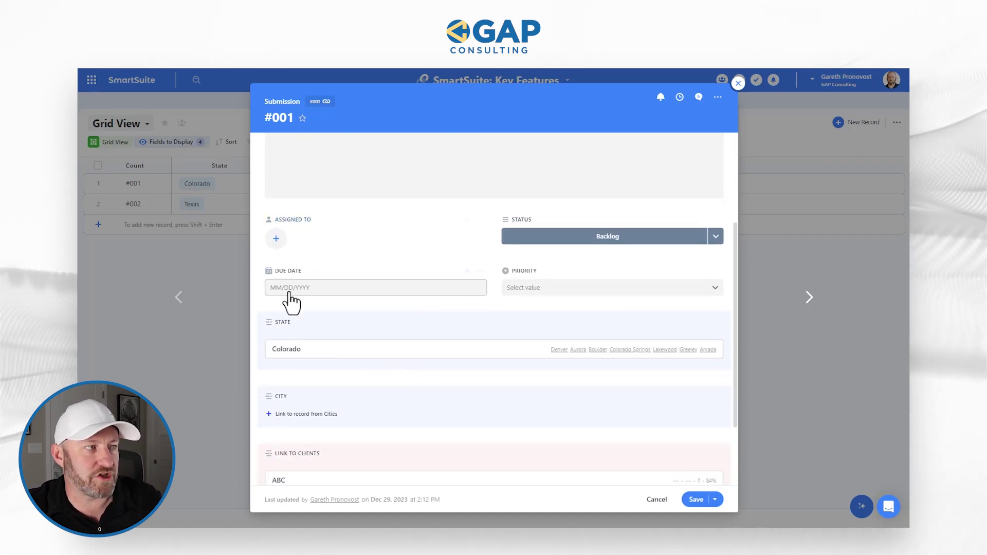
scroll(327, 346, "down", 2)
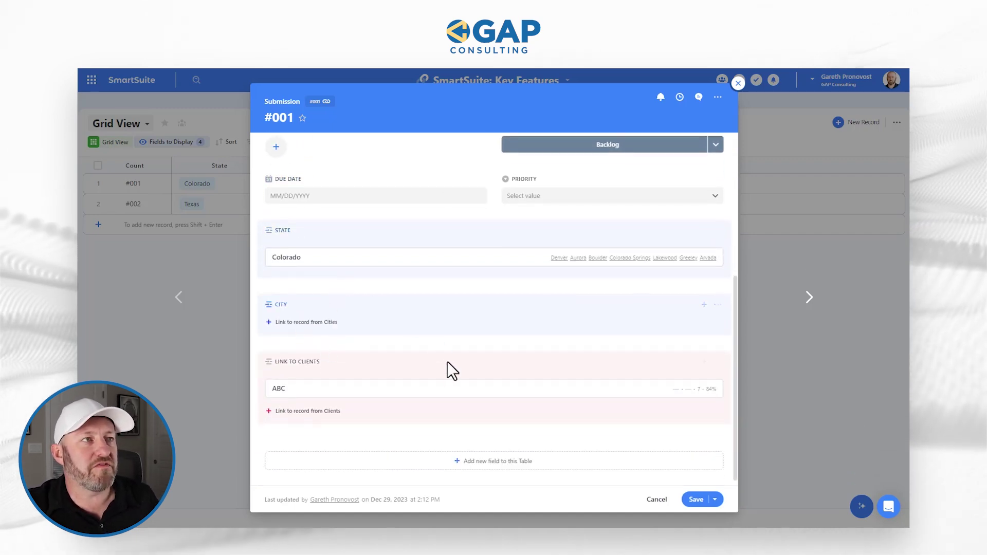
scroll(452, 326, "up", 5)
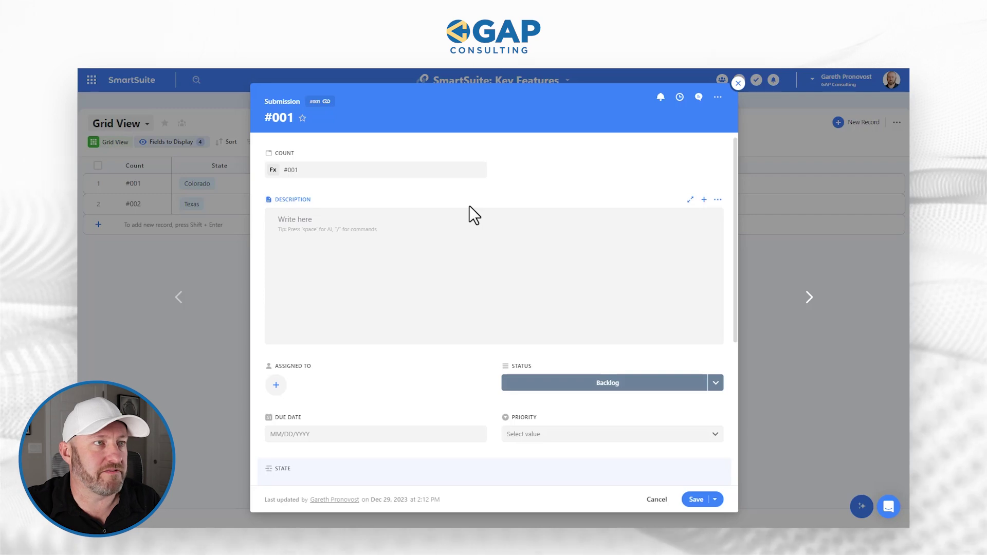
Step: Add a section named City/State above the Description field and test collapsing and expanding it
left_click(718, 200)
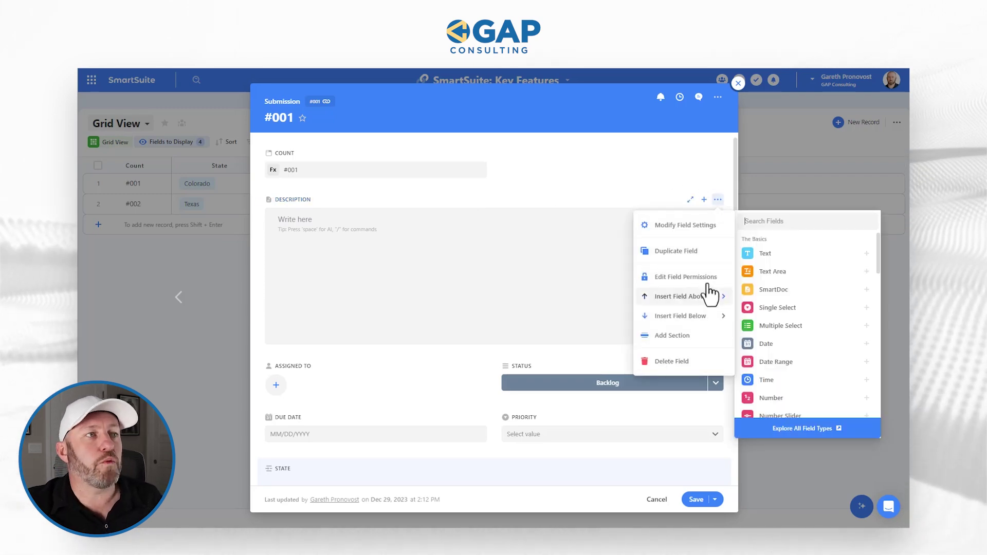
left_click(675, 336)
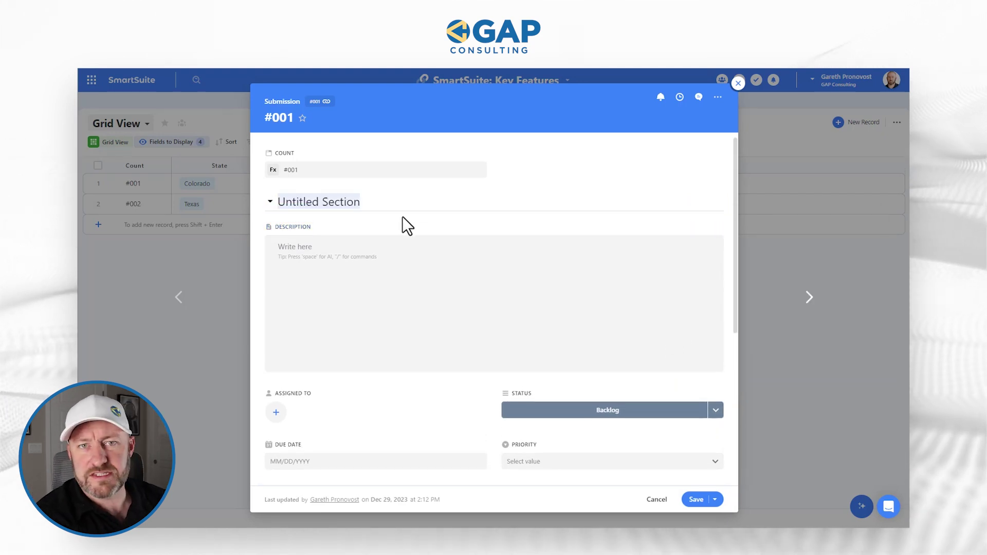
type("ty/State")
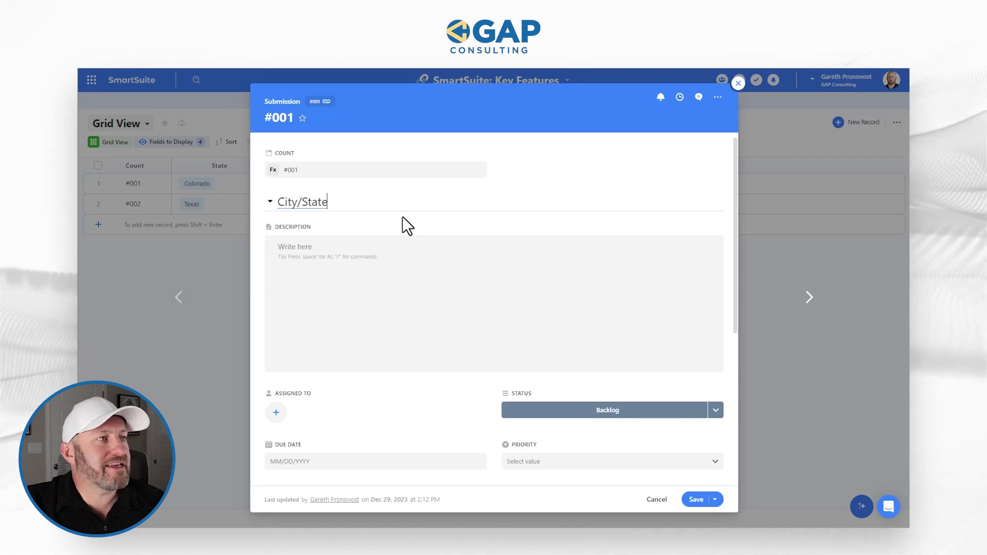
key("Return")
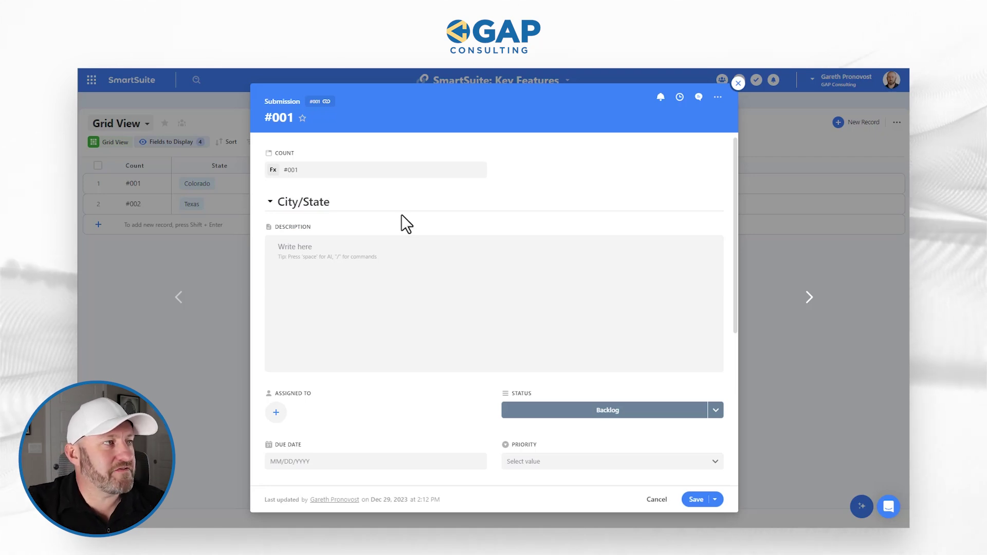
left_click(269, 203)
left_click(270, 203)
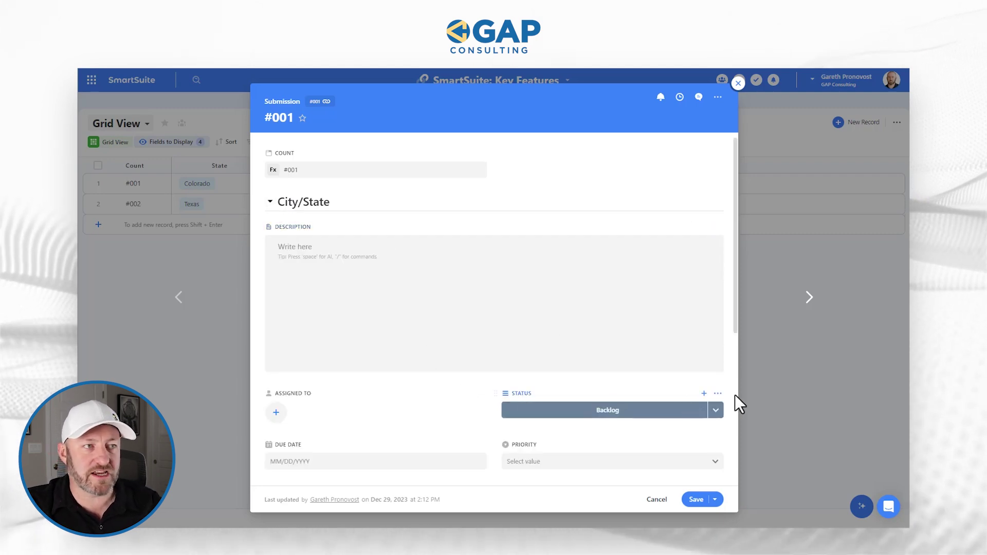
Step: Add a section named Everything Else above the Assigned To and Status fields
left_click(717, 394)
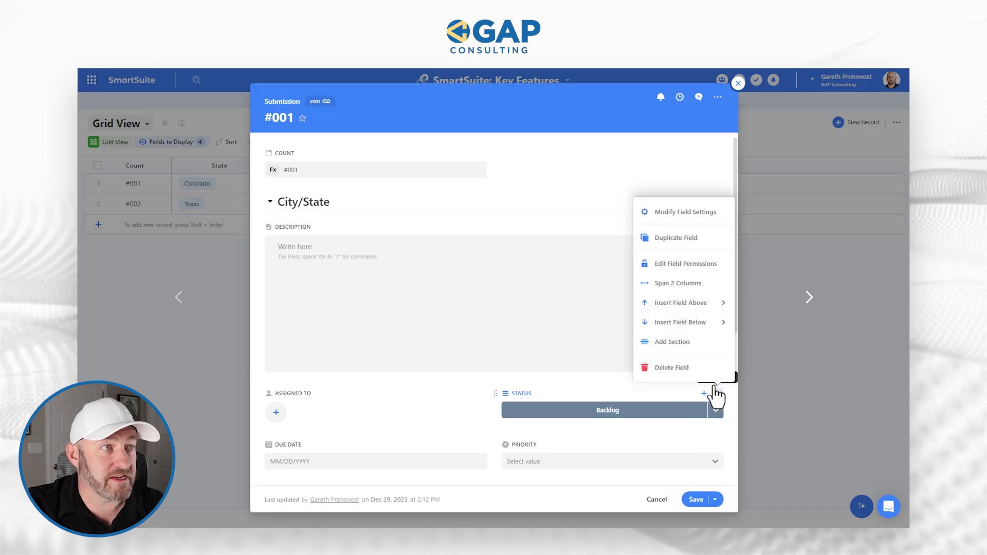
left_click(680, 343)
type("Everything Else")
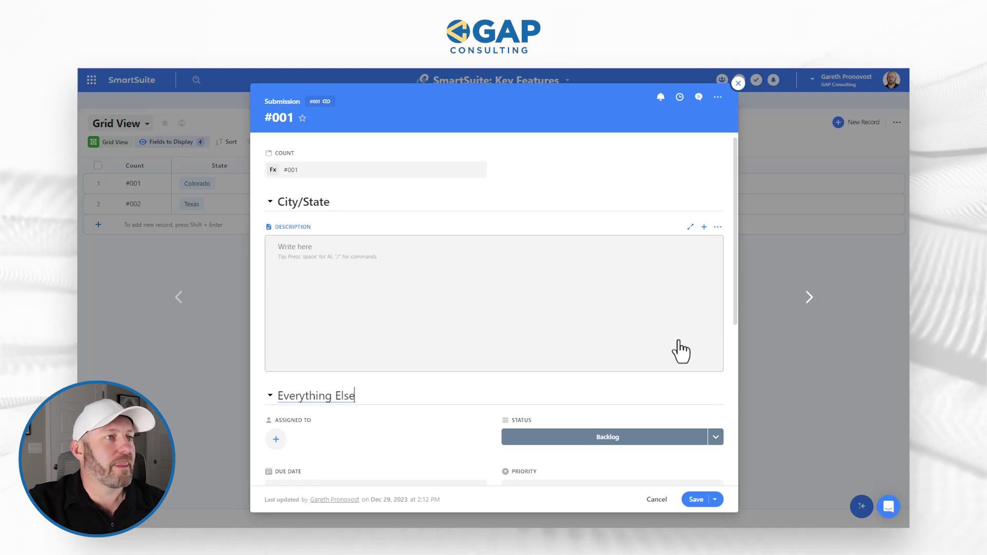
Step: Arrange the City, State and Link to Clients fields under the City/State section and move Description into the Everything Else section
scroll(345, 319, "down", 5)
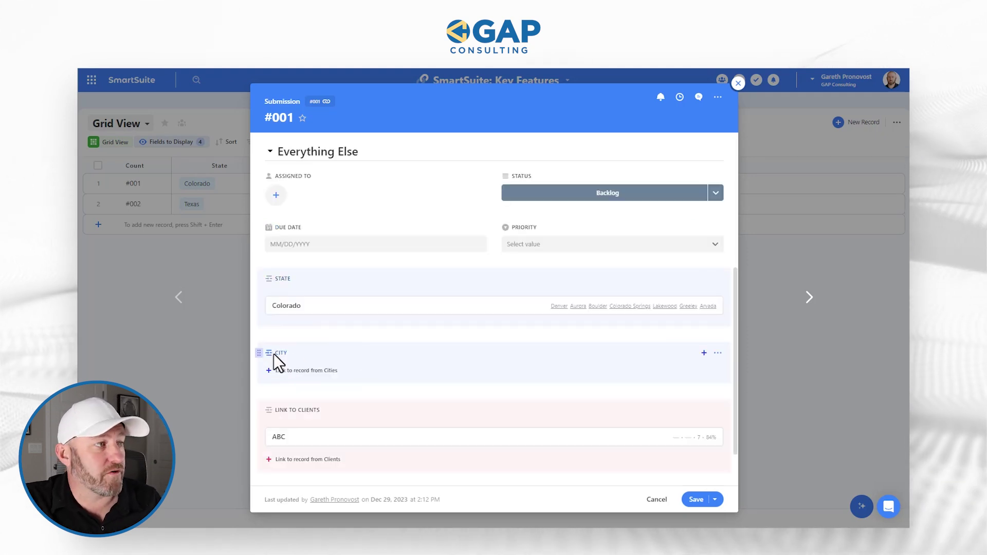
left_click_drag(257, 354, 274, 250)
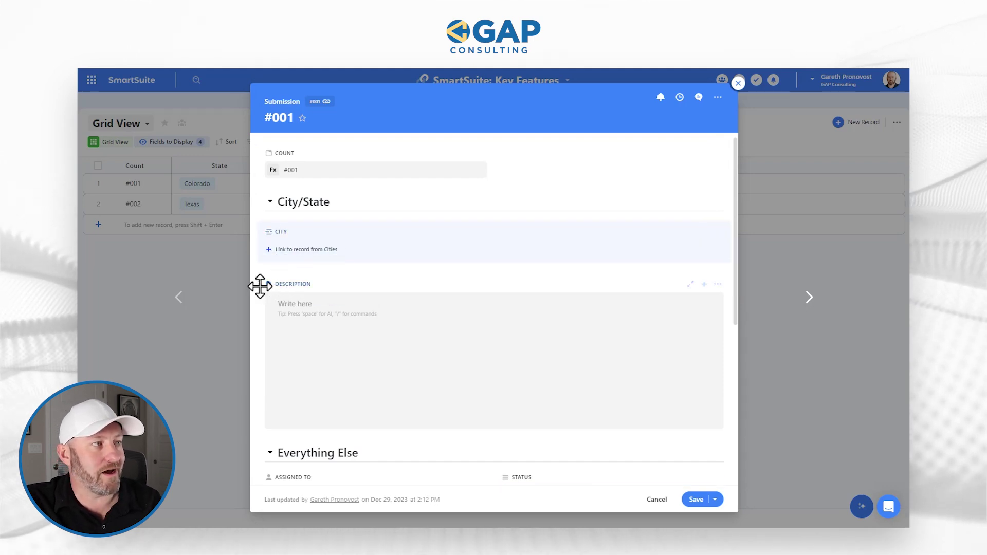
left_click_drag(258, 285, 271, 321)
scroll(359, 367, "down", 6)
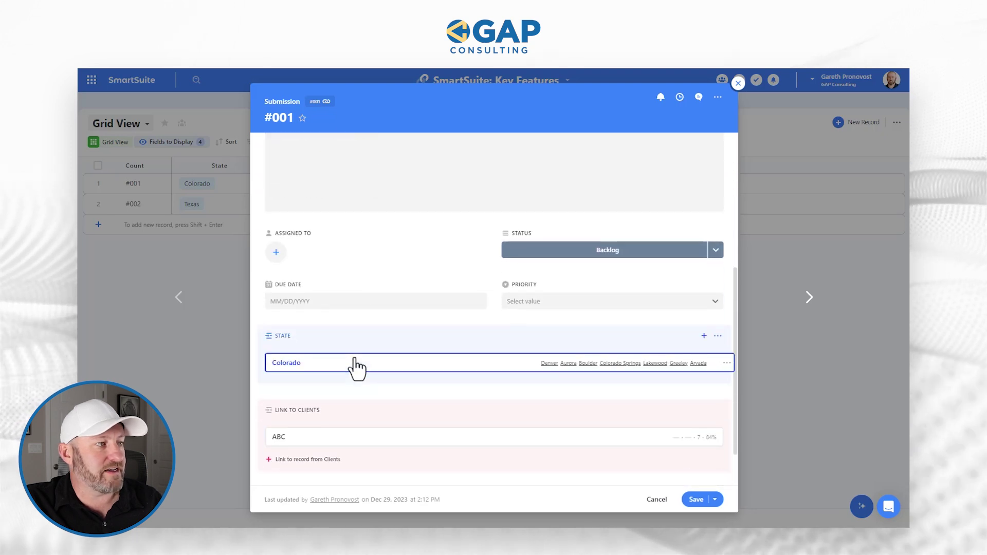
left_click_drag(258, 288, 278, 291)
scroll(309, 370, "down", 5)
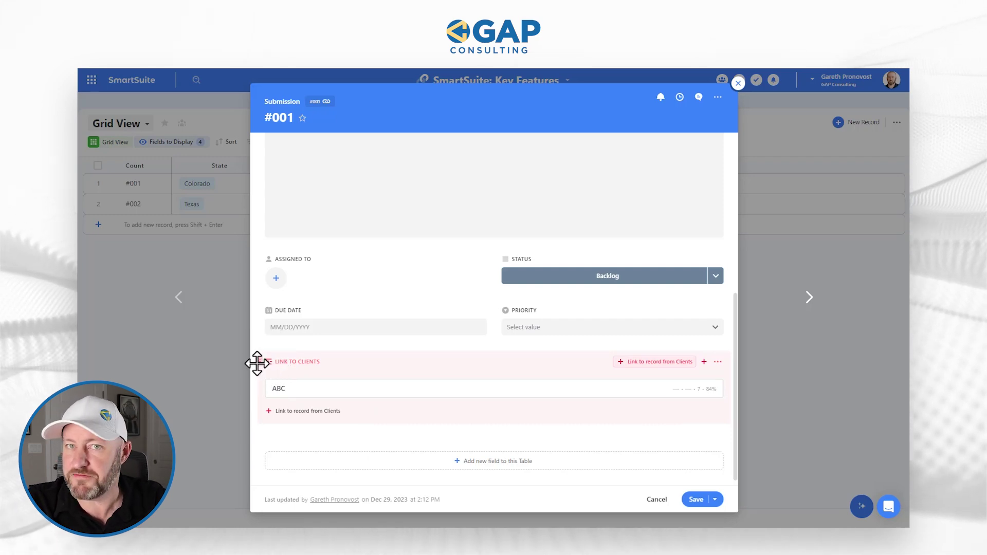
mouse_move(257, 363)
left_mouse_down()
mouse_move(282, 260)
mouse_move(280, 103)
mouse_move(290, 251)
mouse_move(272, 361)
left_mouse_up()
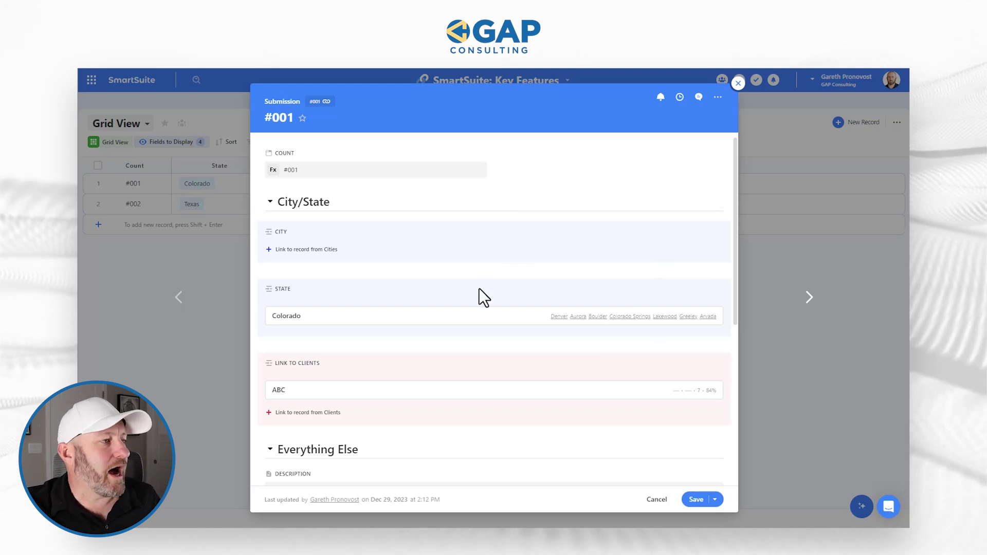
Step: Set the Everything Else section to be collapsed by default and save the record
scroll(350, 318, "down", 3)
left_click(717, 302)
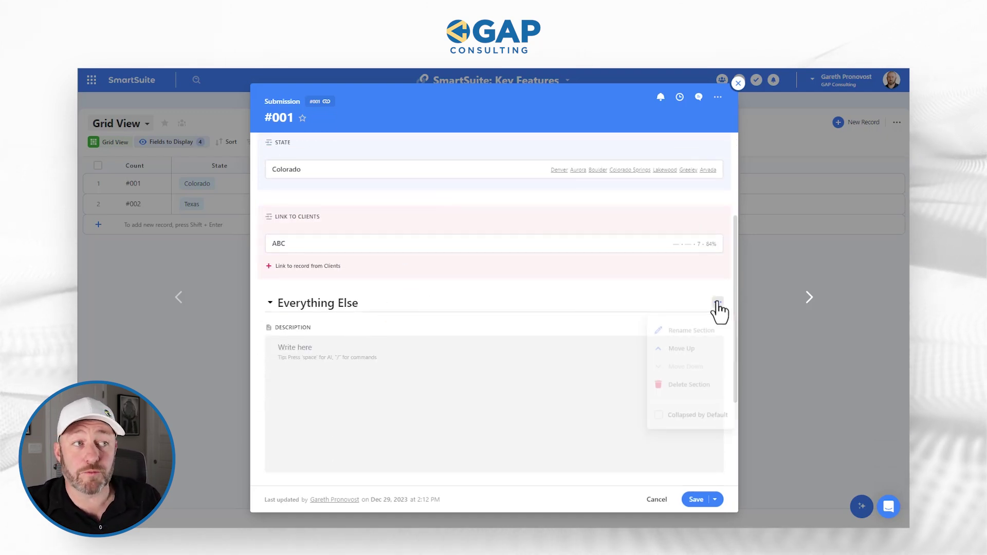
left_click(679, 411)
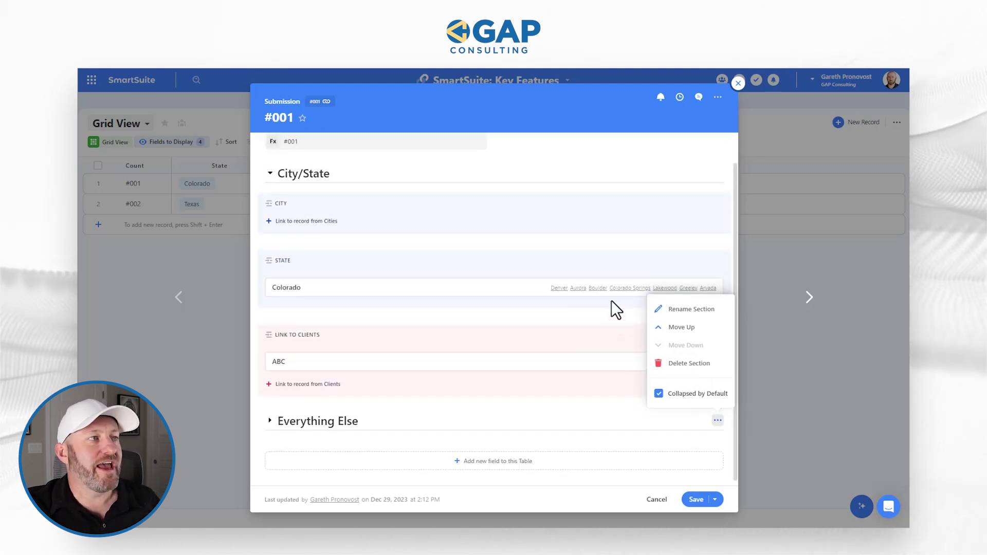
left_click(472, 180)
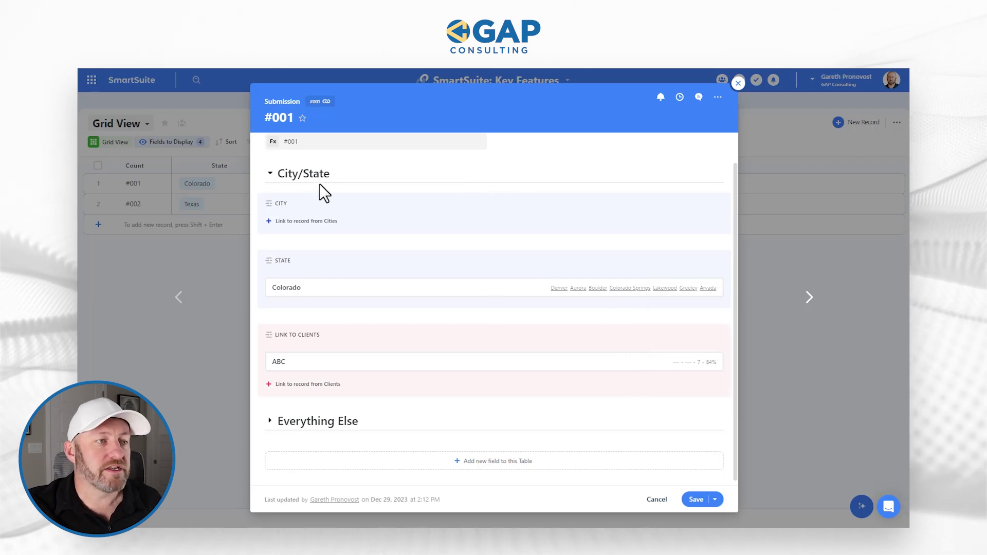
left_click(696, 499)
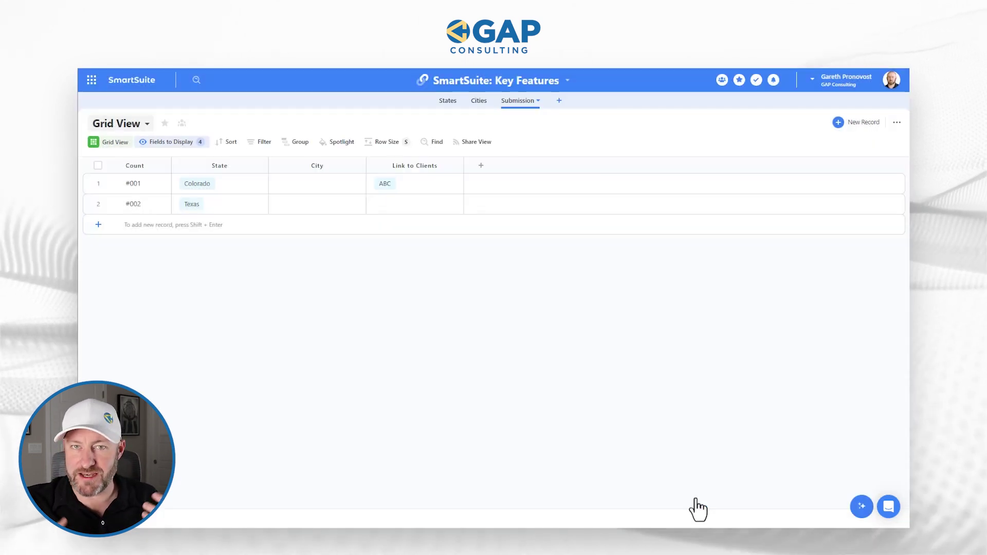
Step: Open submission record #002 and expand the Everything Else section to view its fields, then collapse it again
left_click(110, 205)
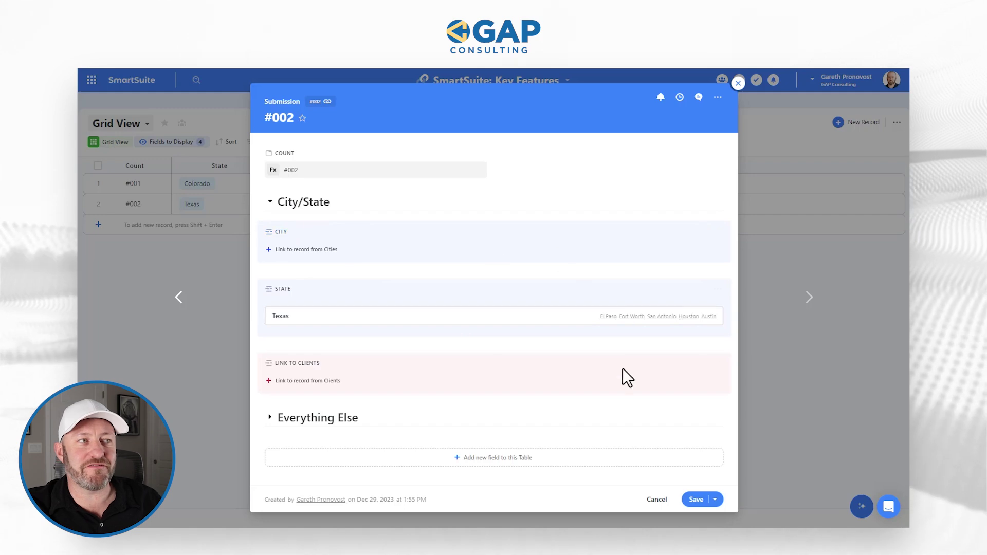
left_click(306, 422)
scroll(431, 406, "down", 5)
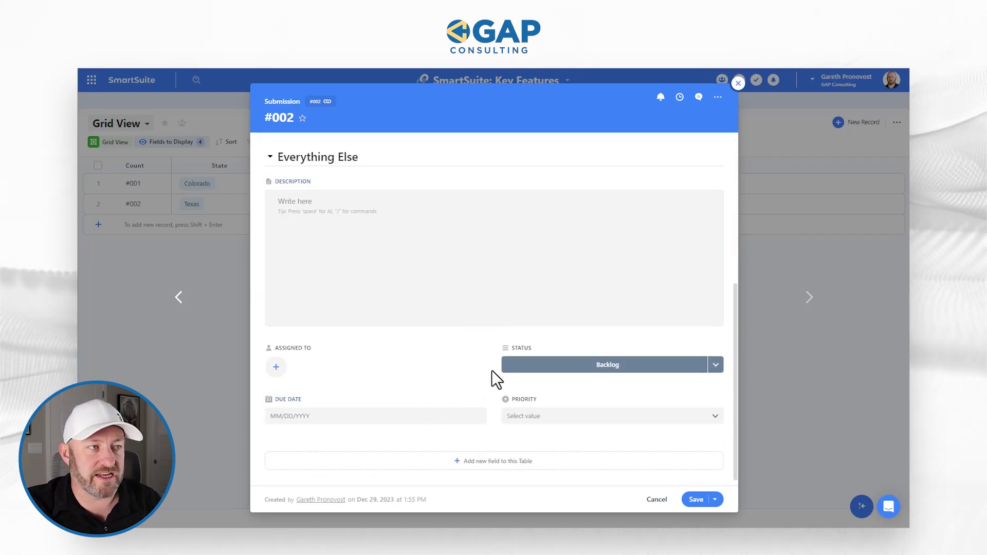
scroll(492, 370, "up", 3)
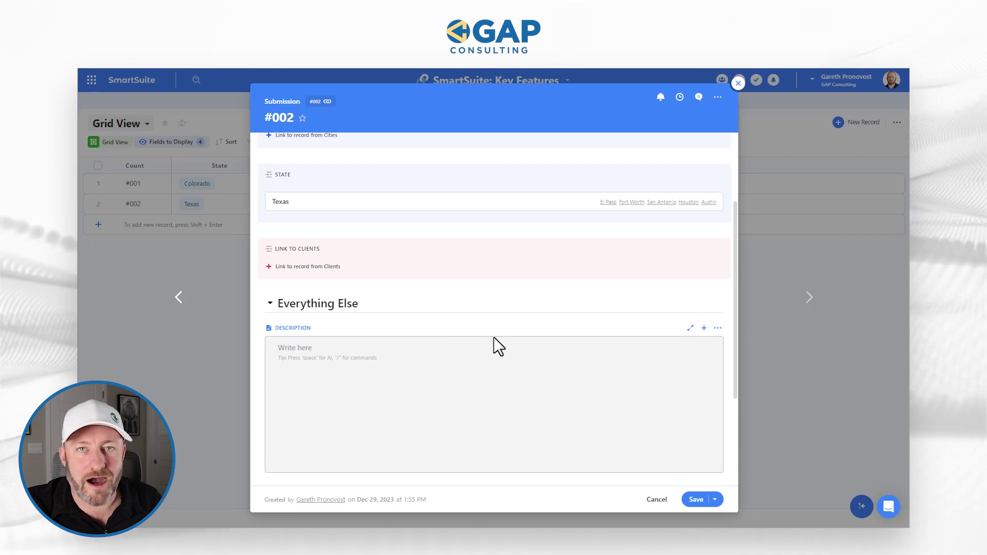
left_click(324, 305)
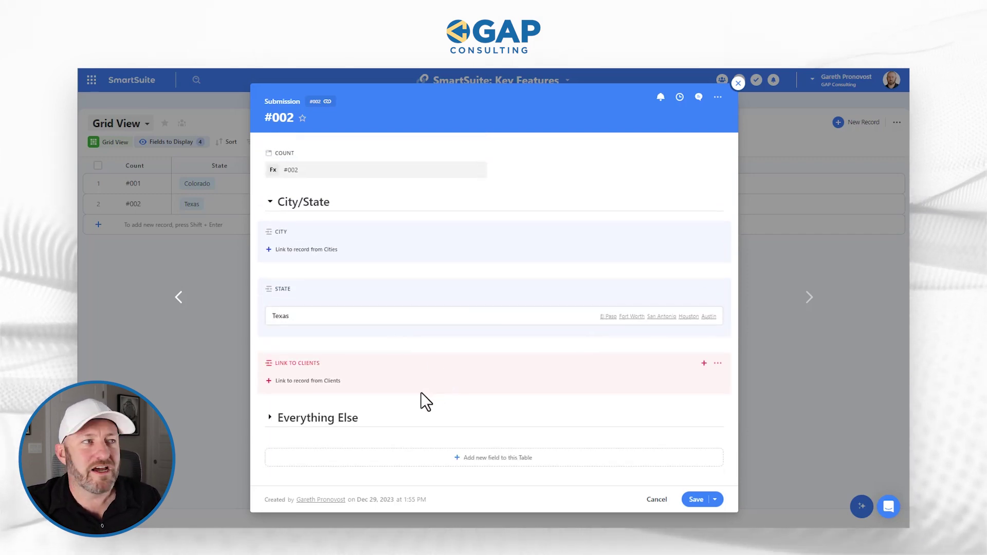